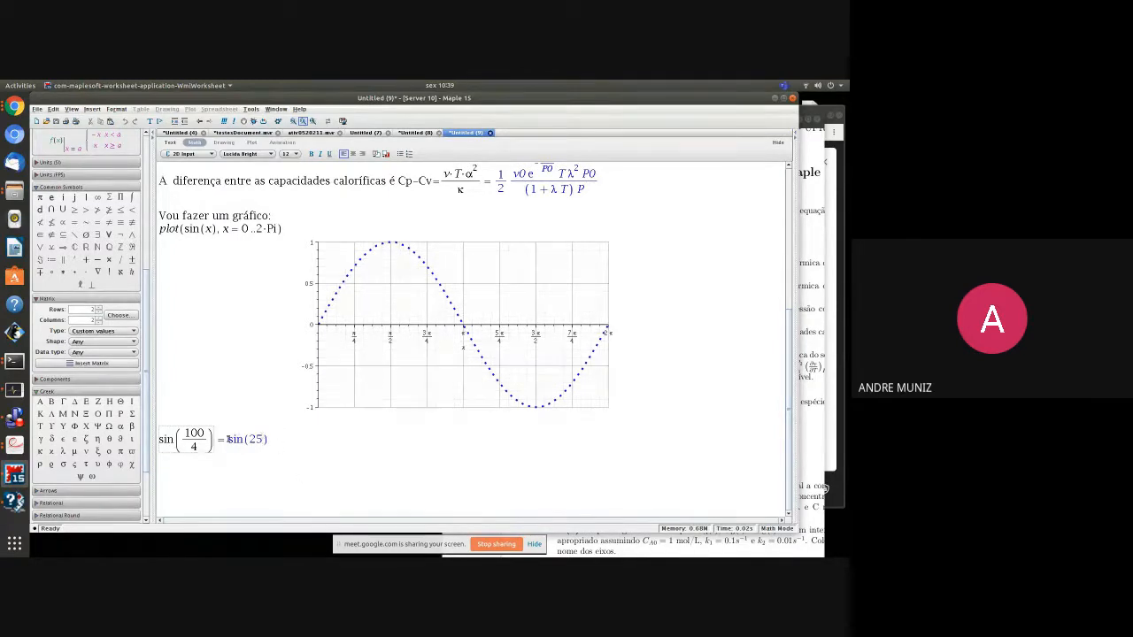
# - Approximate the sin(25) result numerically to 10 digits
pyautogui.moveTo(228, 439); pyautogui.dragTo(253, 441)
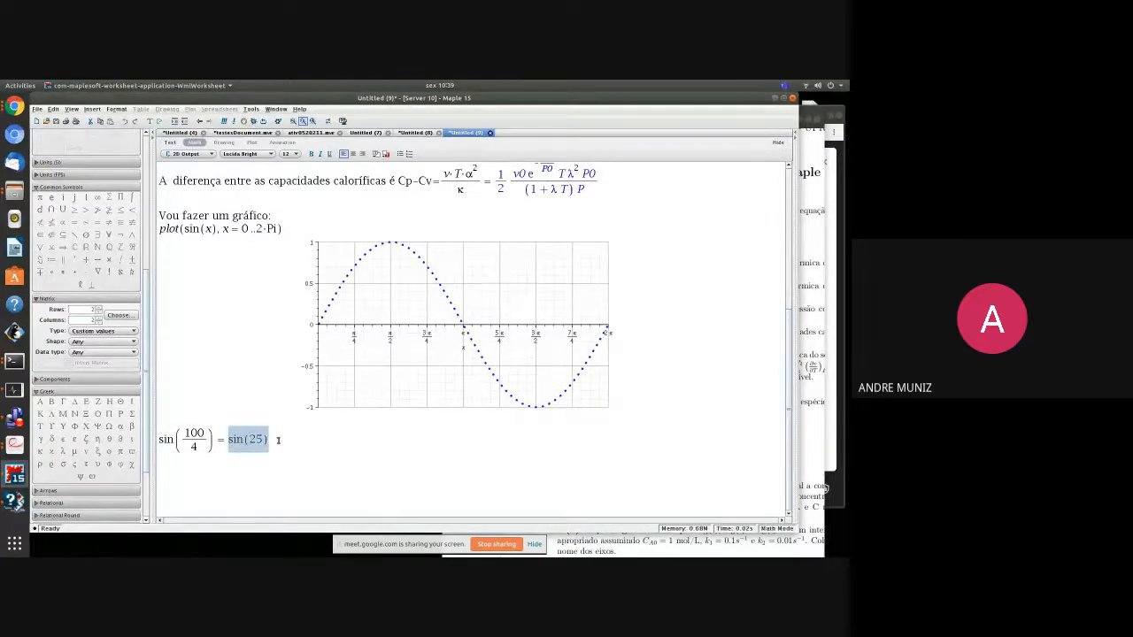
pyautogui.rightClick(258, 441)
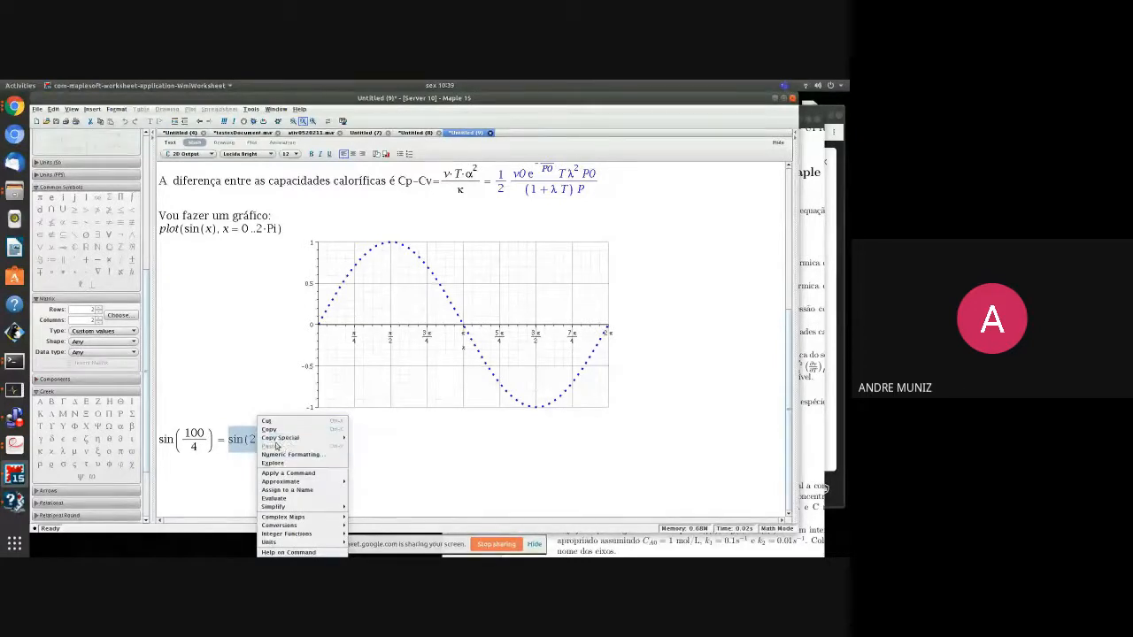
pyautogui.moveTo(293, 482)
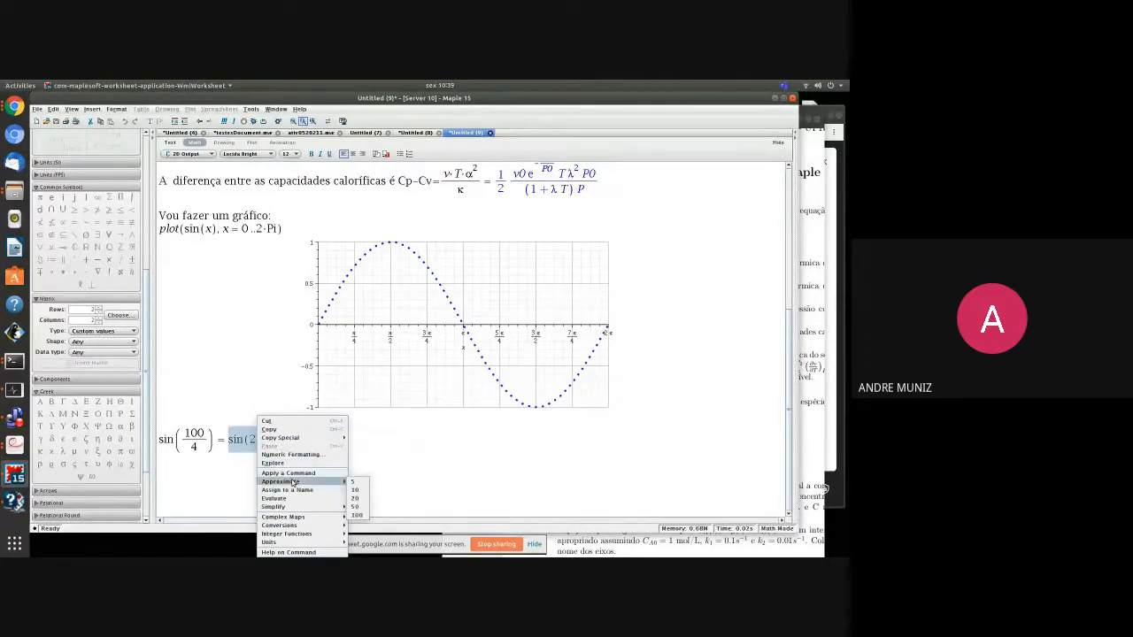
pyautogui.click(364, 492)
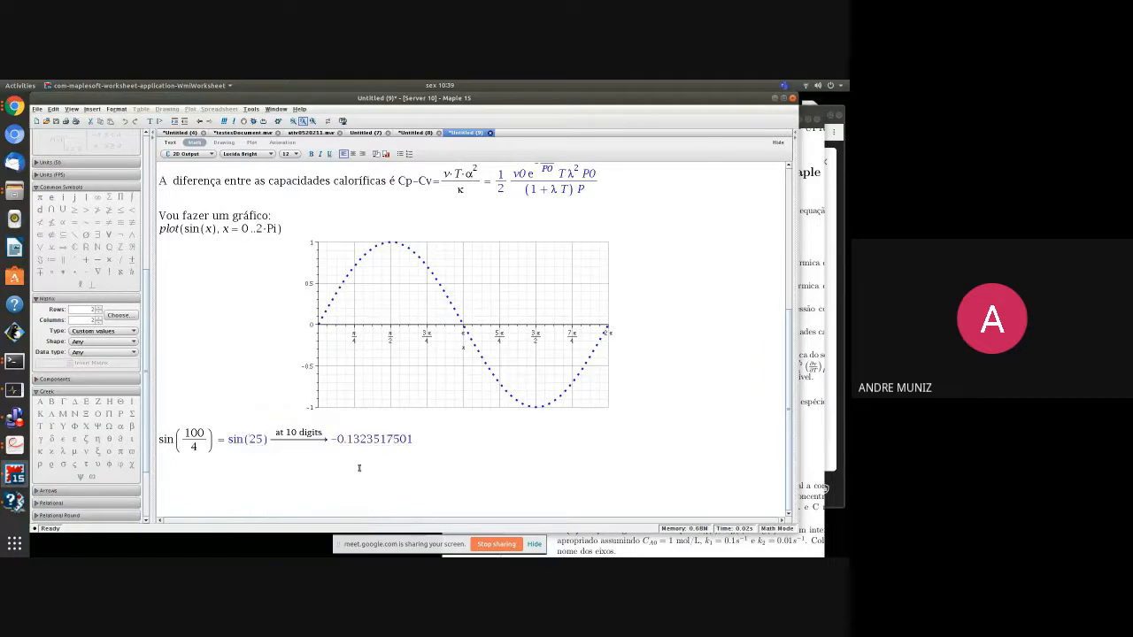
# - Replace the label above the approximation arrow with "ou seja,"
pyautogui.moveTo(274, 432); pyautogui.dragTo(323, 432)
pyautogui.click(314, 454)
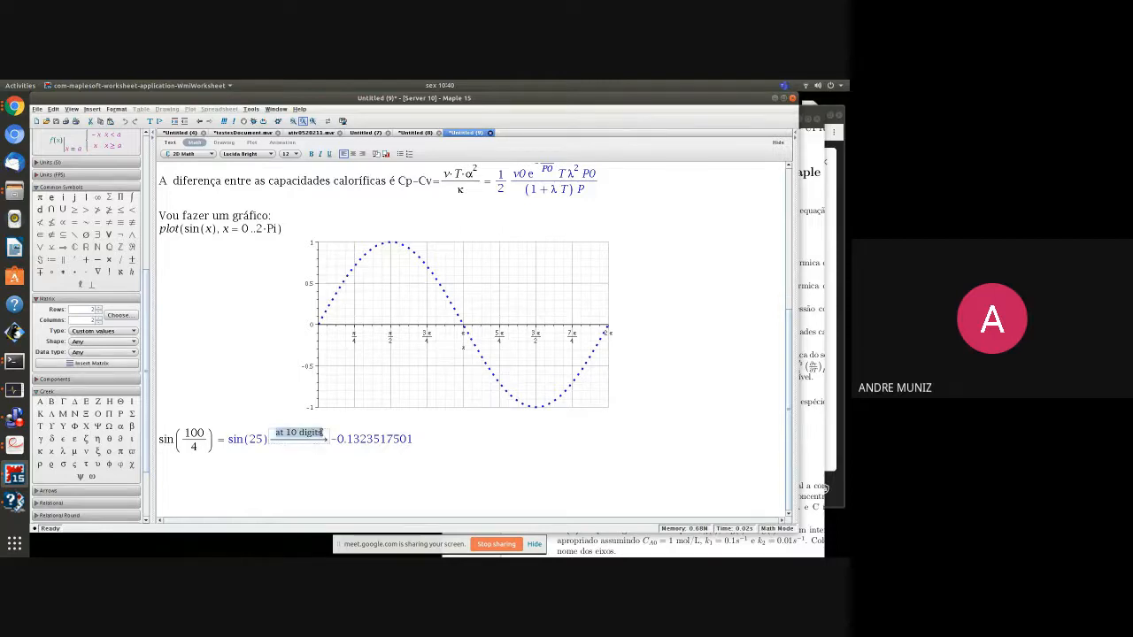
pyautogui.write('ou')
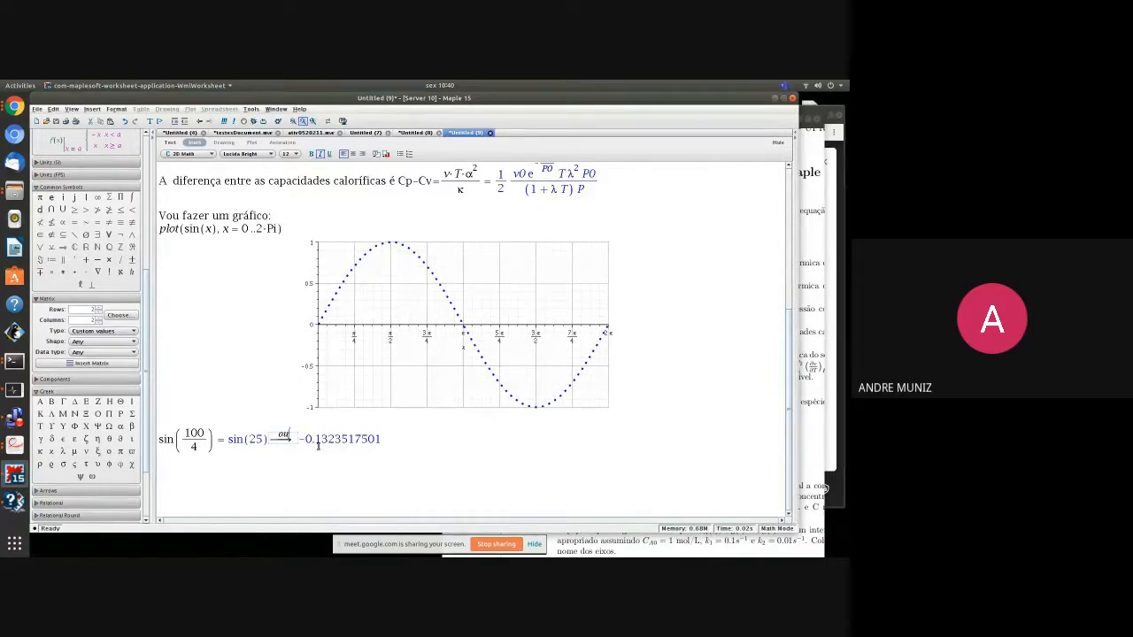
pyautogui.write(' seja,')
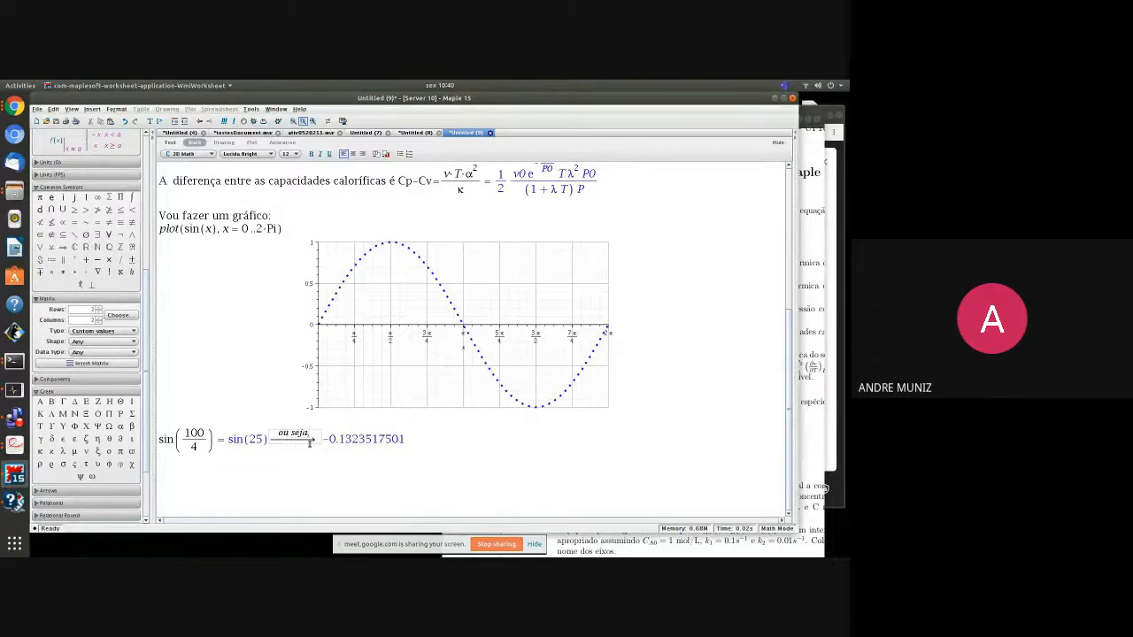
pyautogui.click(347, 471)
# - Enter the expression sin(x-y)/exp(x) below the sine calculation and differentiate it with respect to x
pyautogui.scroll(-1, 273, 472)
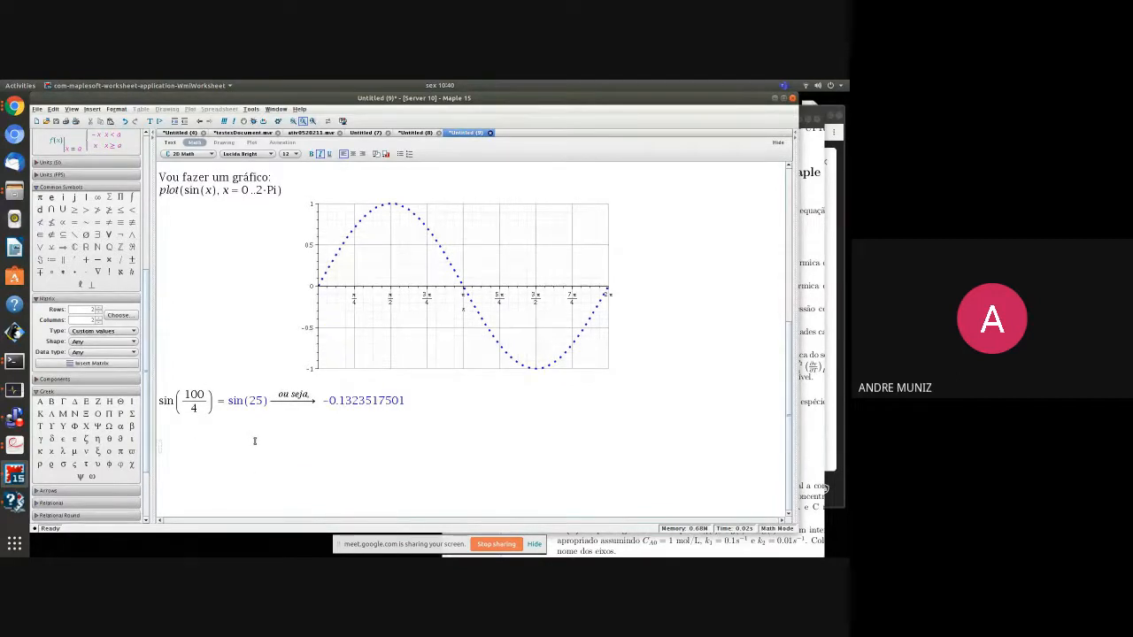
pyautogui.write('sin(x-y)/exp(x)')
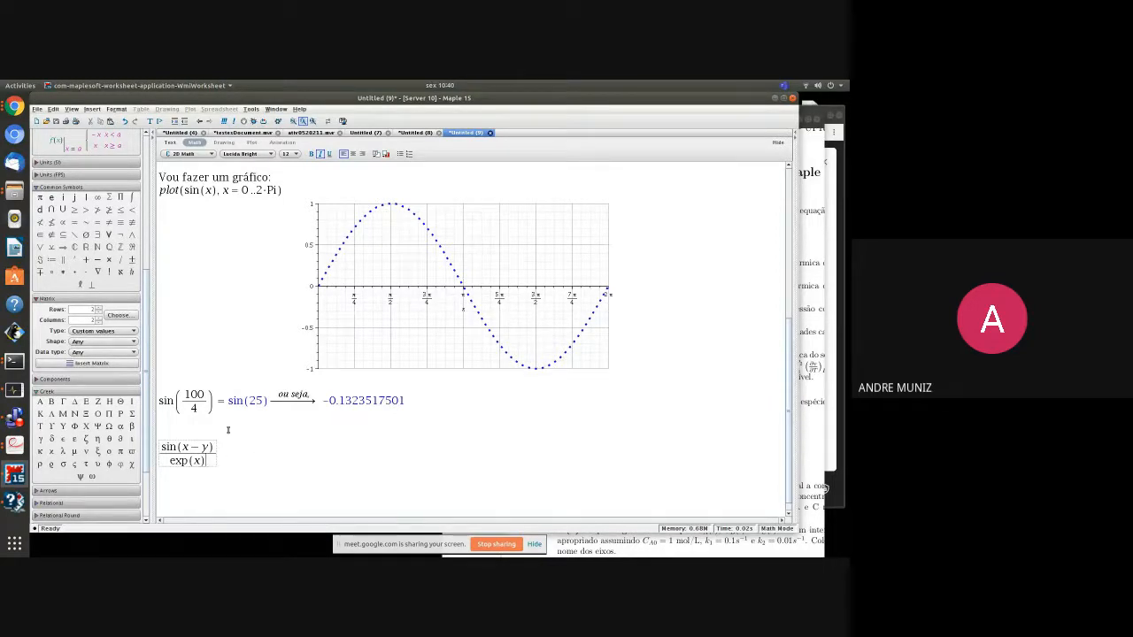
pyautogui.moveTo(160, 452); pyautogui.dragTo(223, 488)
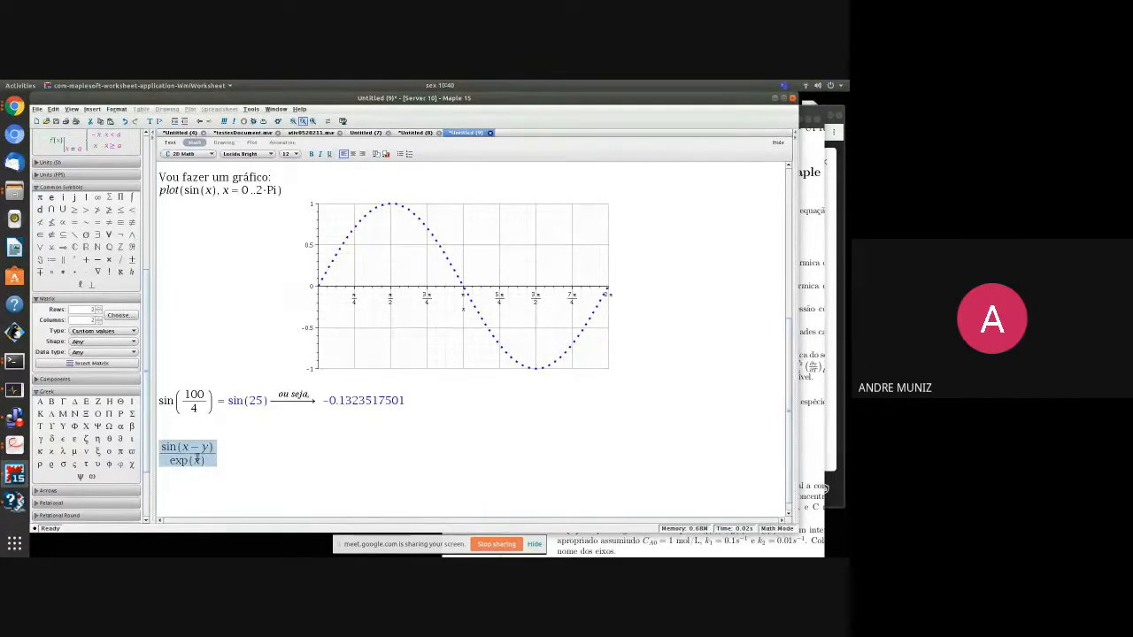
pyautogui.rightClick(194, 456)
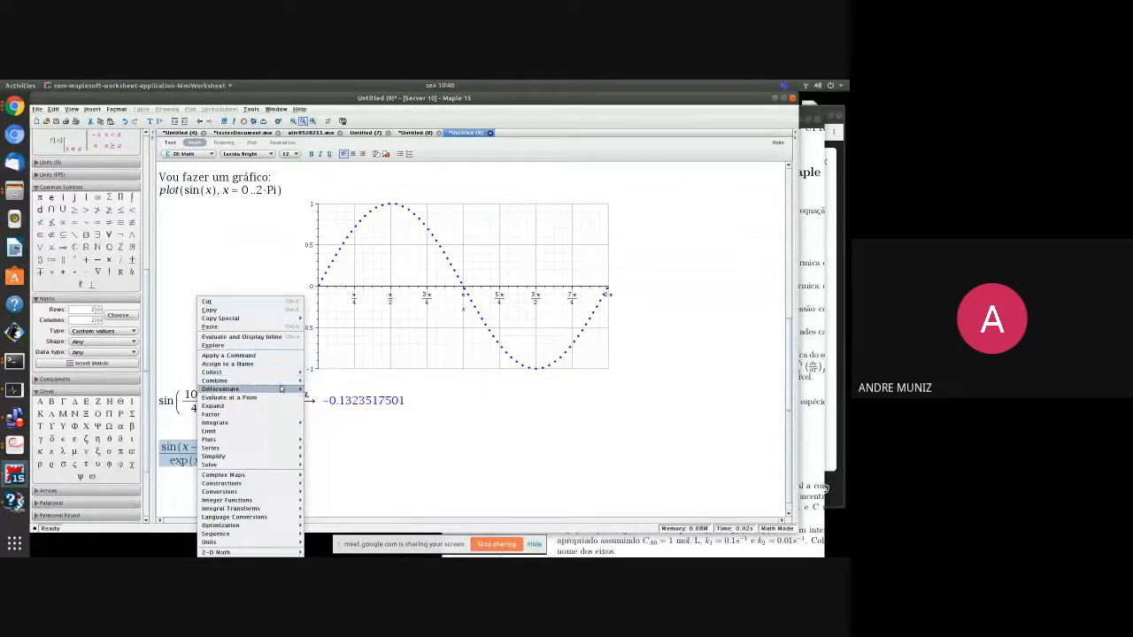
pyautogui.moveTo(282, 391)
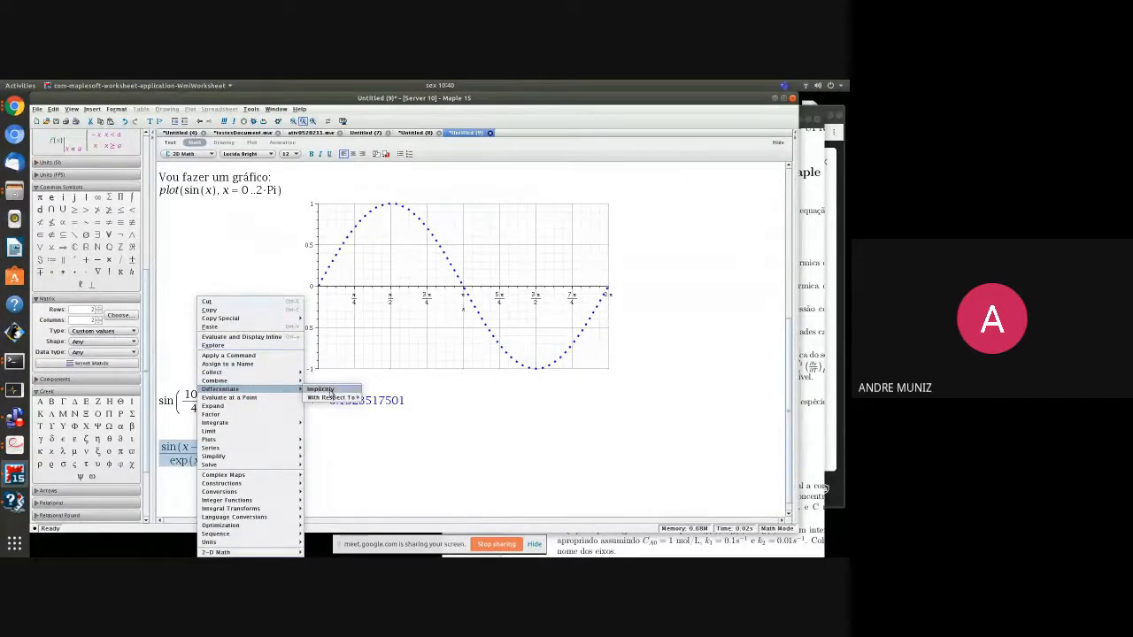
pyautogui.click(368, 398)
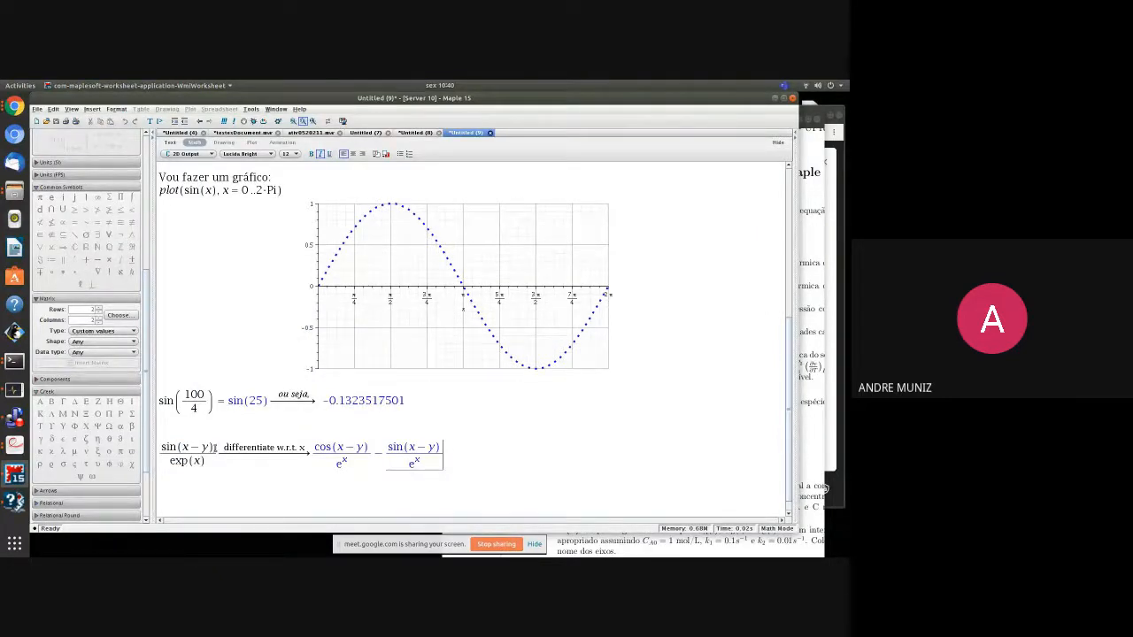
# - Add the text "A expressão e sua derivada estão abaixo:" above the differentiated expression, with a blank line before it
pyautogui.scroll(-1, 242, 424)
pyautogui.click(183, 414)
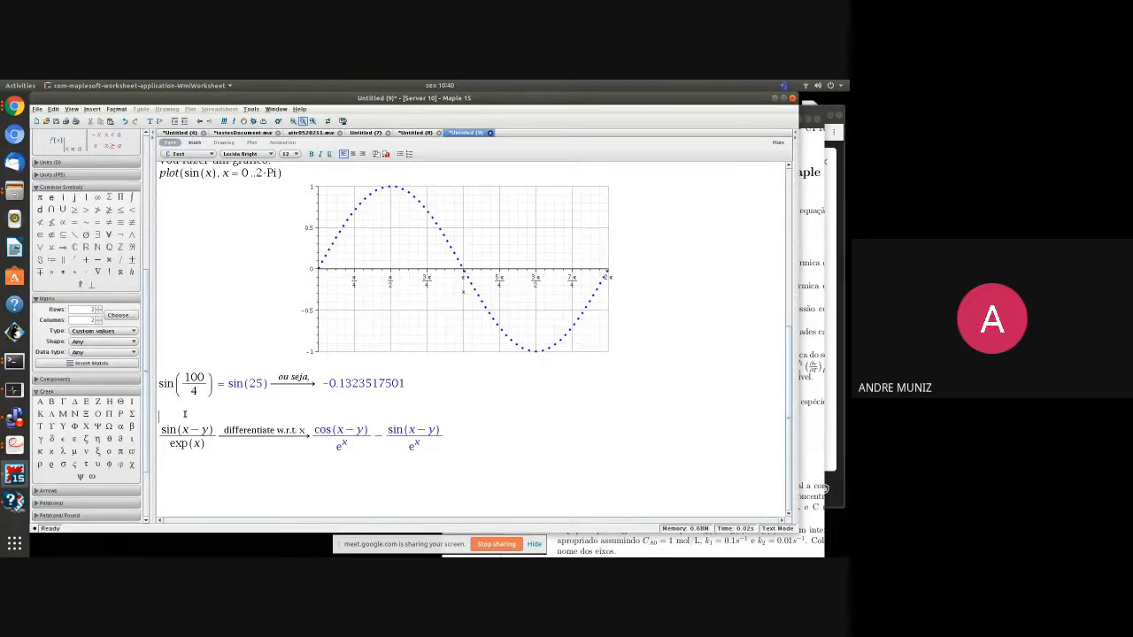
pyautogui.write('A expressão e sua derivada est')
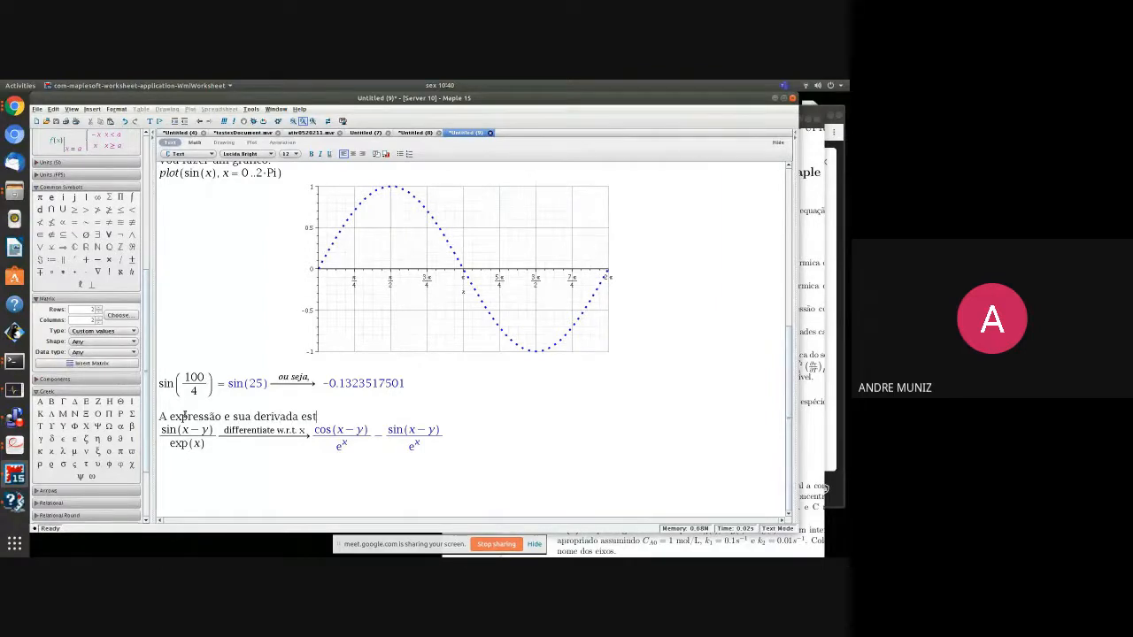
pyautogui.write('ão abaixo:')
pyautogui.press('Home')
pyautogui.press('Return')
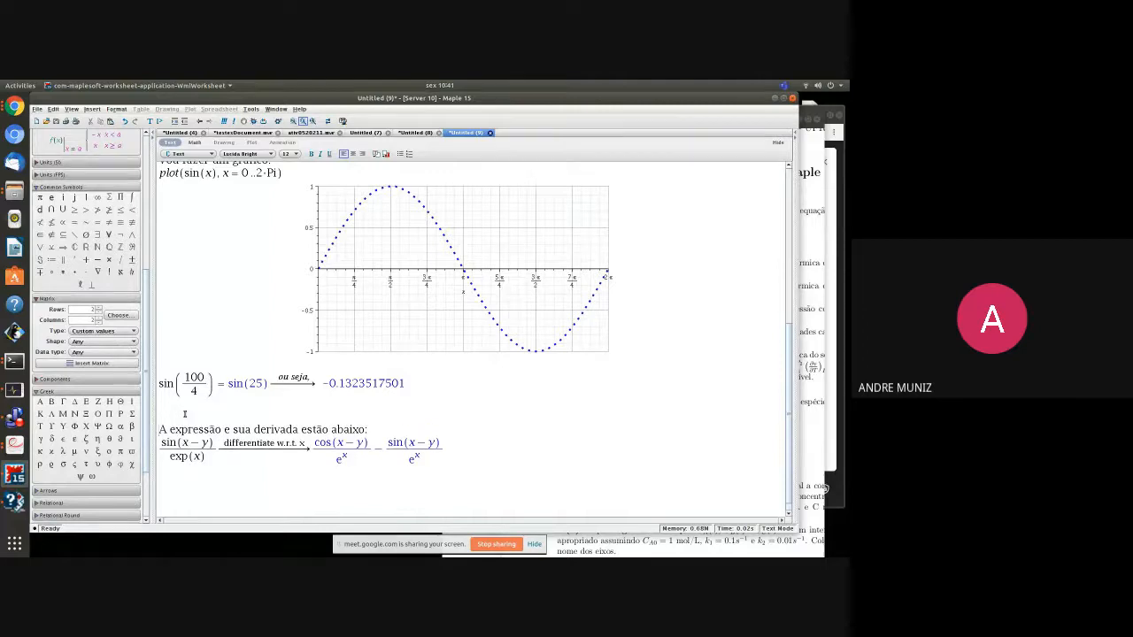
# - Replace the label above the differentiation arrow with "derivando"
pyautogui.click(219, 434)
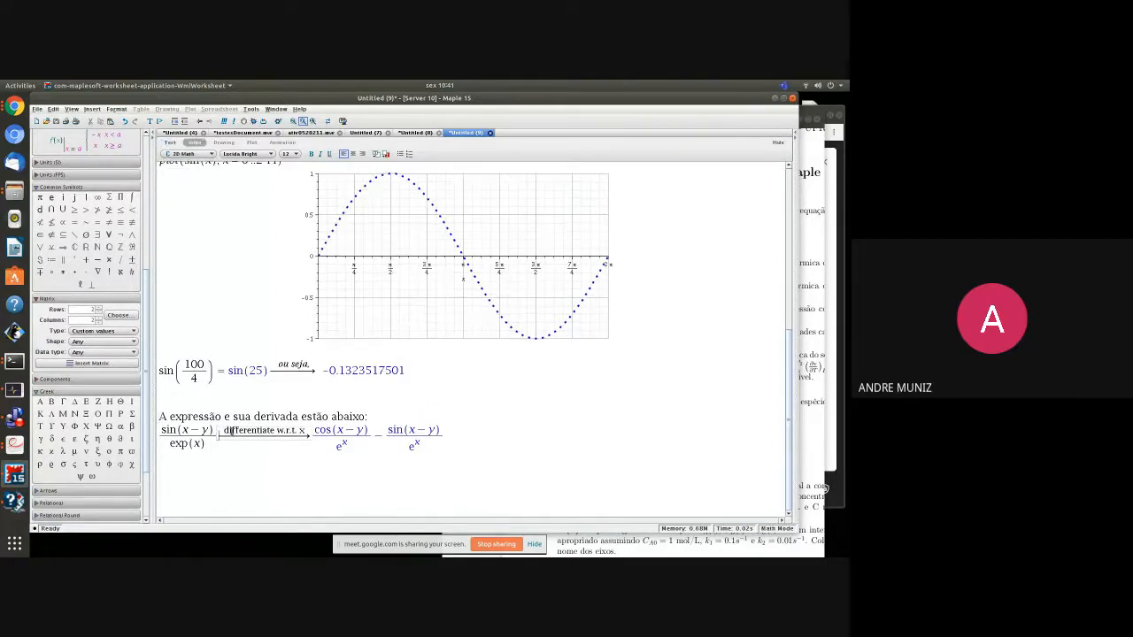
pyautogui.doubleClick(225, 431)
pyautogui.click(306, 432)
pyautogui.press('BackSpace')
pyautogui.press('BackSpace')
pyautogui.press('BackSpace')
pyautogui.press('BackSpace')
pyautogui.press('BackSpace')
pyautogui.press('BackSpace')
pyautogui.press('BackSpace')
pyautogui.press('BackSpace')
pyautogui.press('BackSpace')
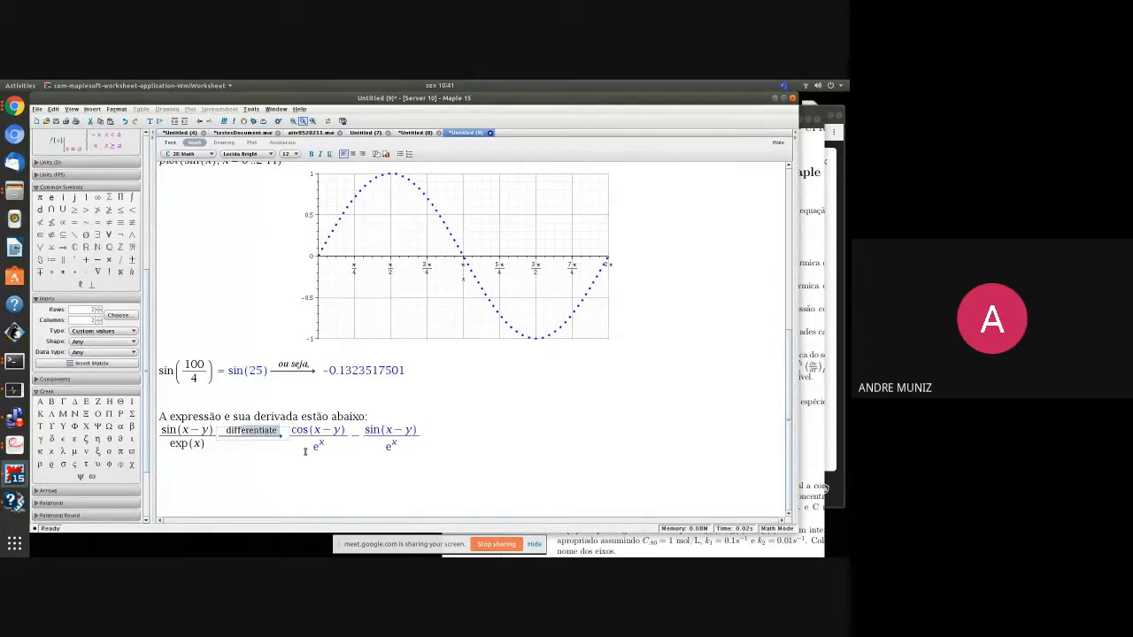
pyautogui.write('deriv')
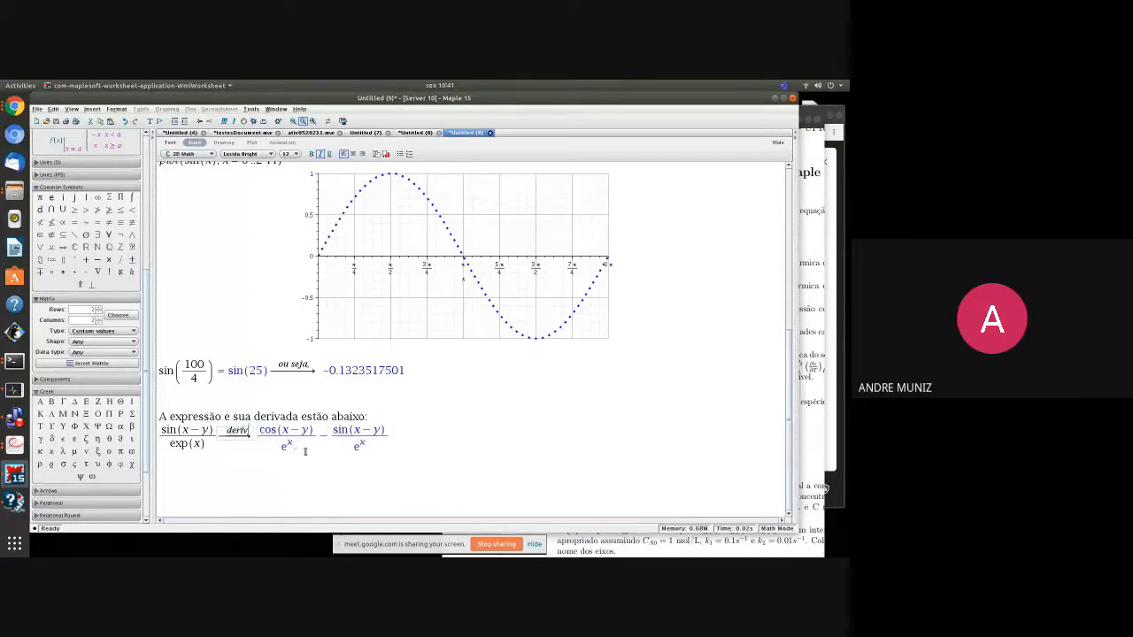
pyautogui.write('ando')
pyautogui.click(277, 471)
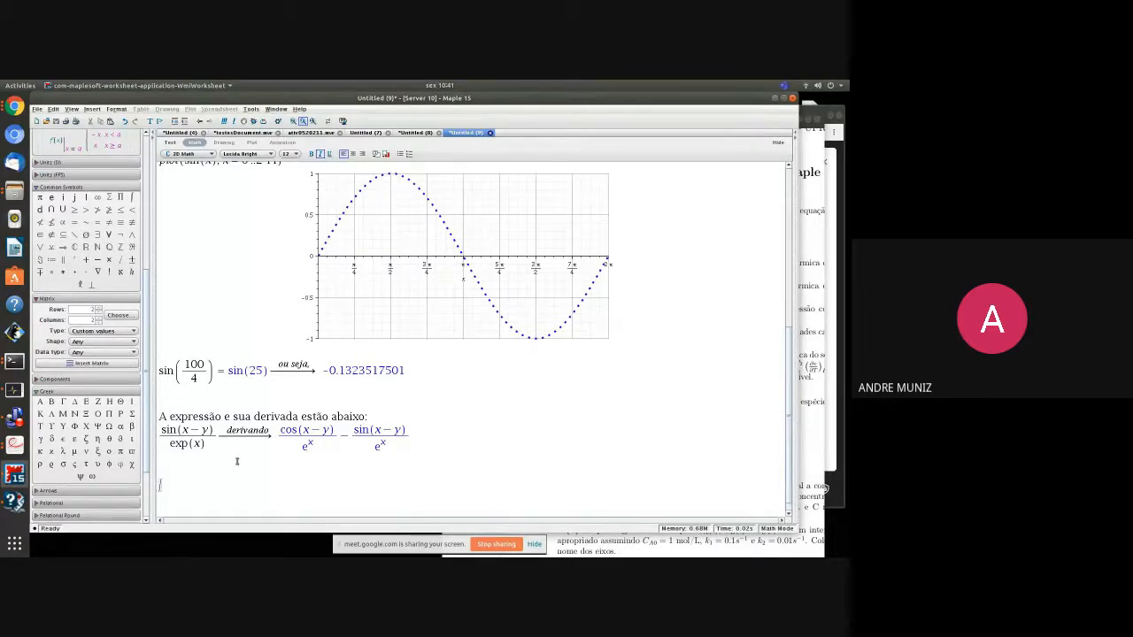
# - Insert a section titled "Problema 1" below the derivative
pyautogui.scroll(-1, 238, 450)
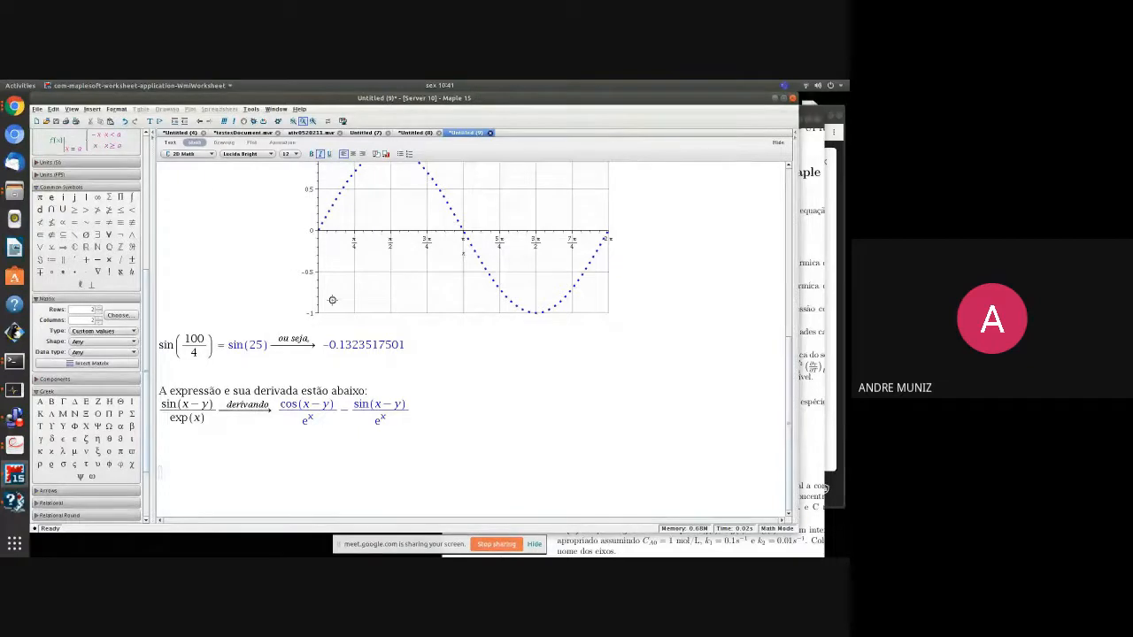
pyautogui.click(92, 109)
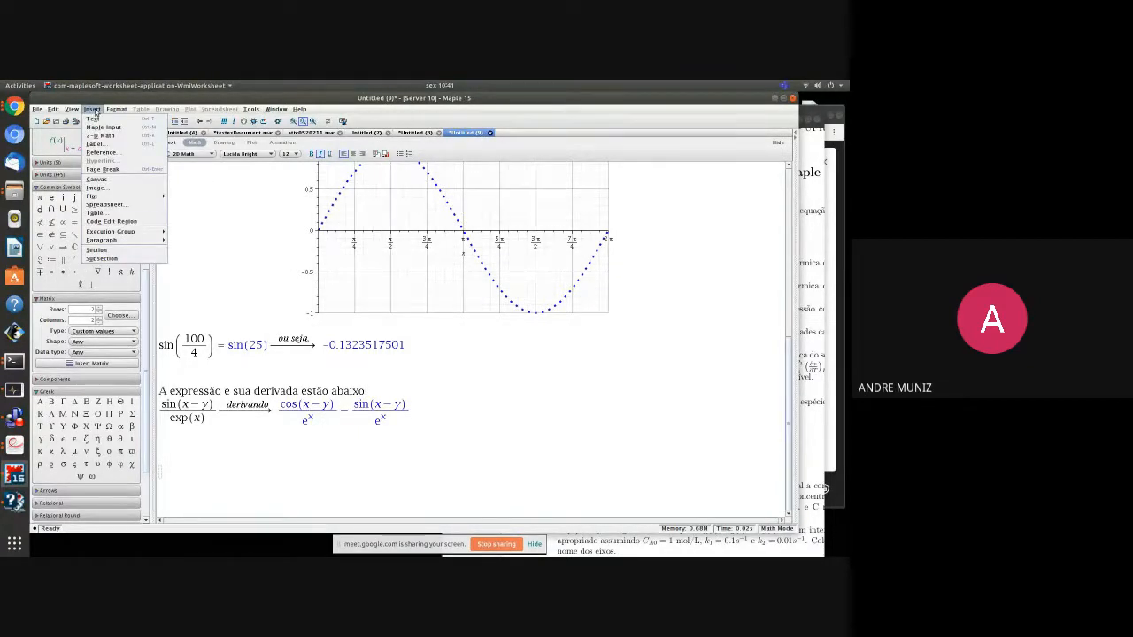
pyautogui.click(119, 253)
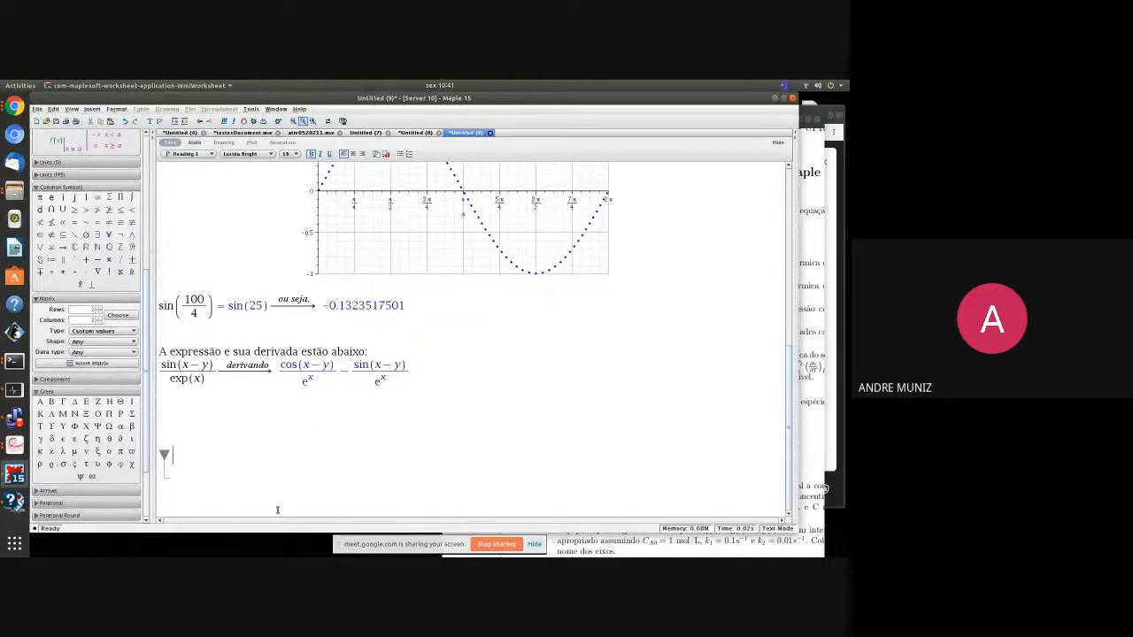
pyautogui.write('Problema 1')
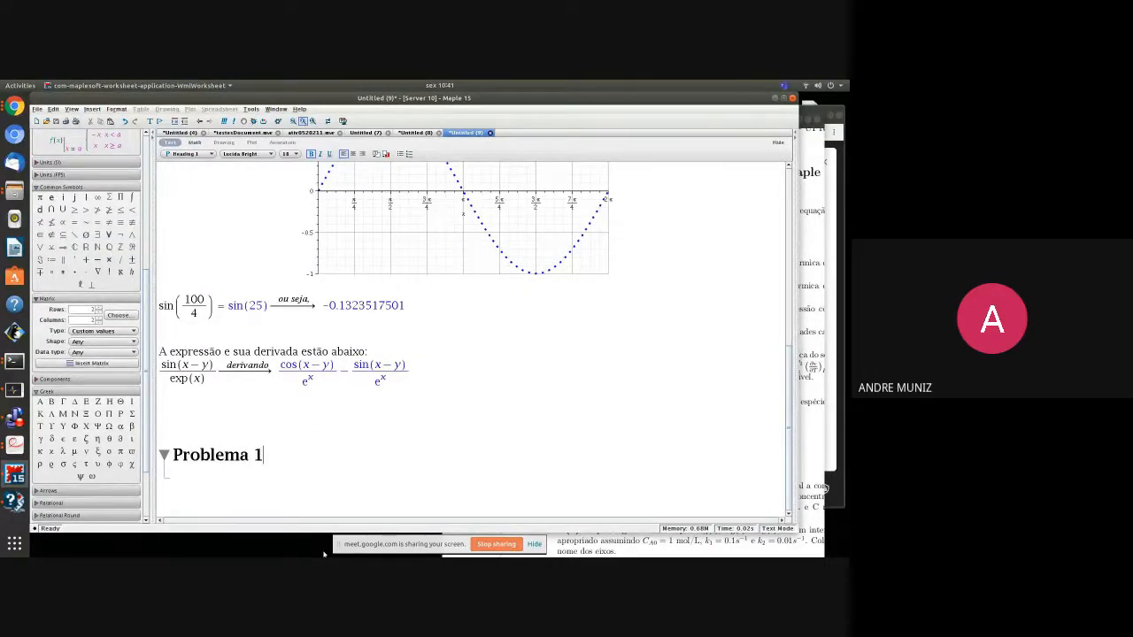
# - Add blank lines below the Problema 1 section and insert another section there titled "Problema 2"
pyautogui.click(168, 495)
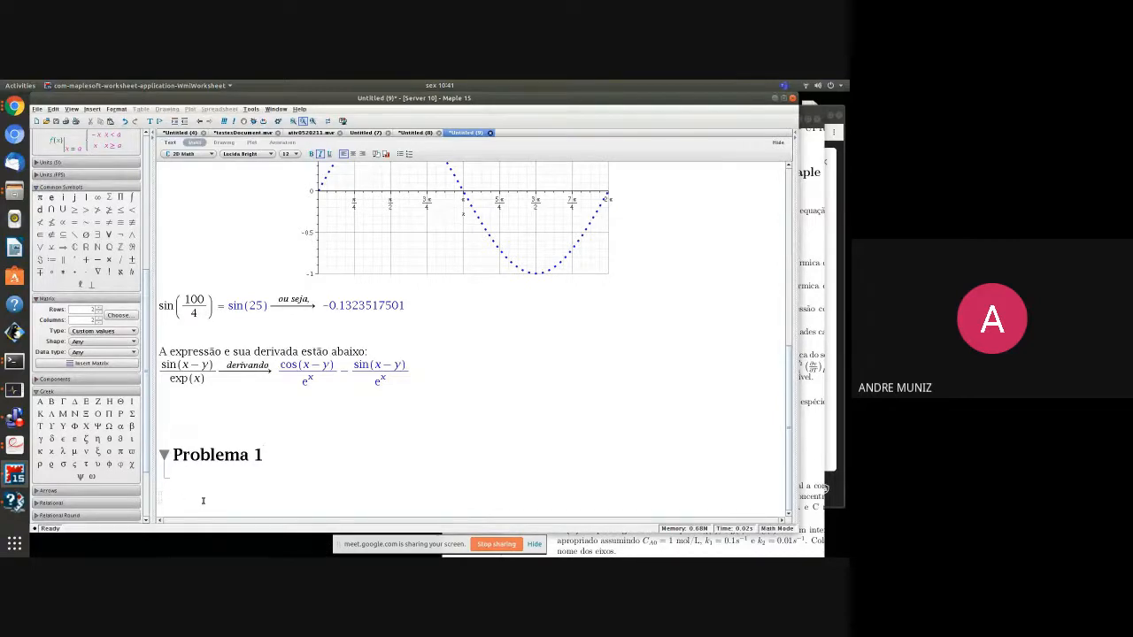
pyautogui.press('Return')
pyautogui.press('Return')
pyautogui.press('Return')
pyautogui.click(187, 492)
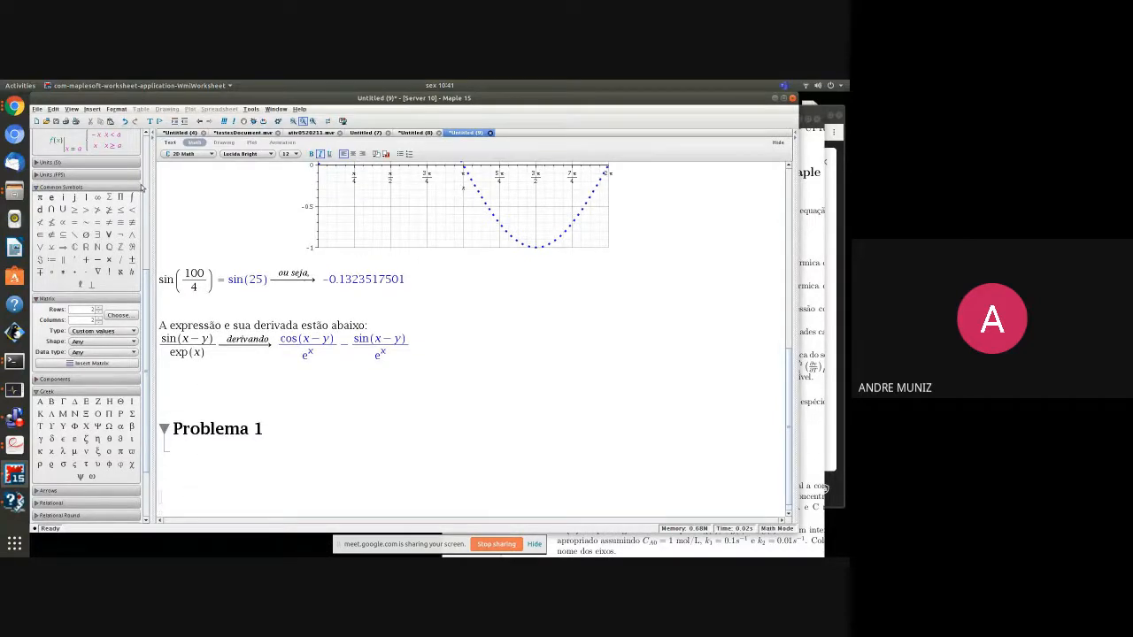
pyautogui.click(92, 108)
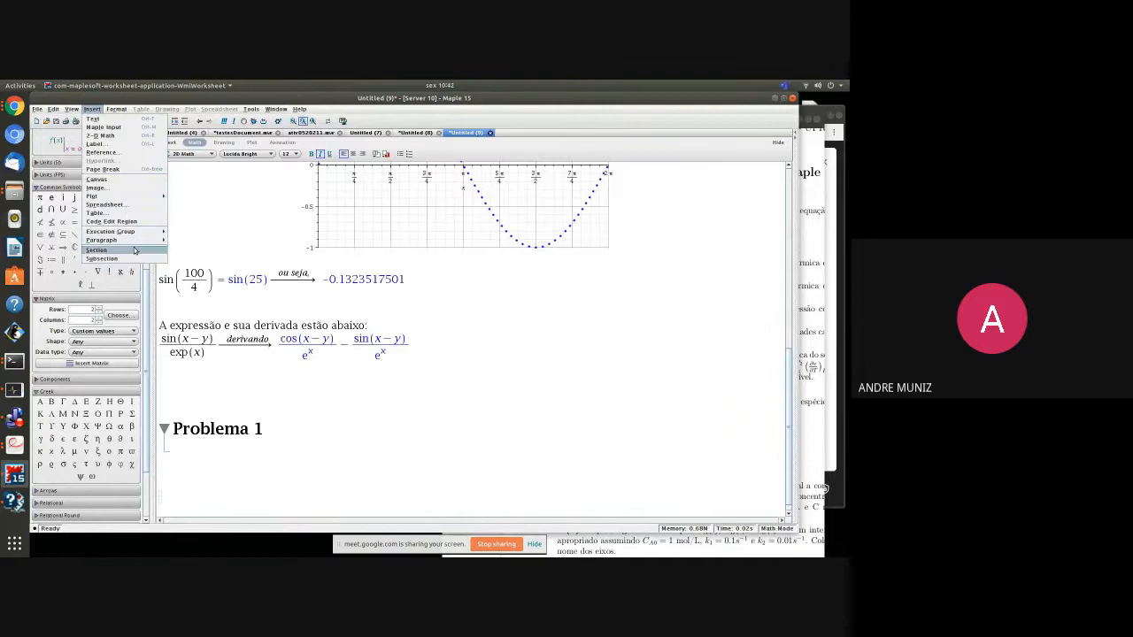
pyautogui.click(98, 250)
pyautogui.write('Pro')
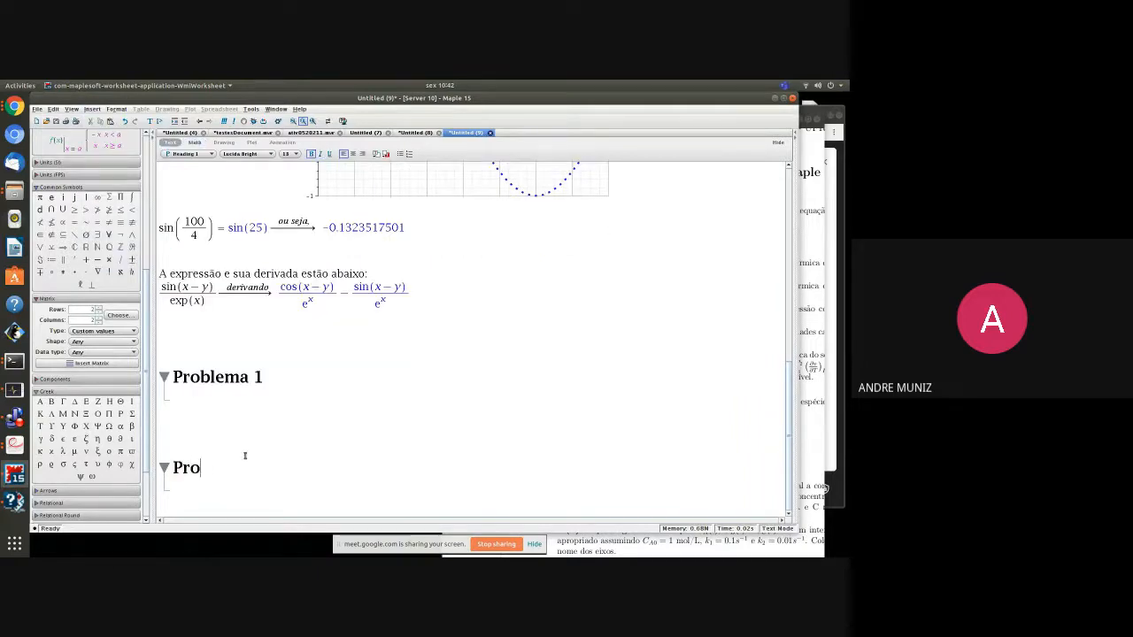
pyautogui.write('blema 2')
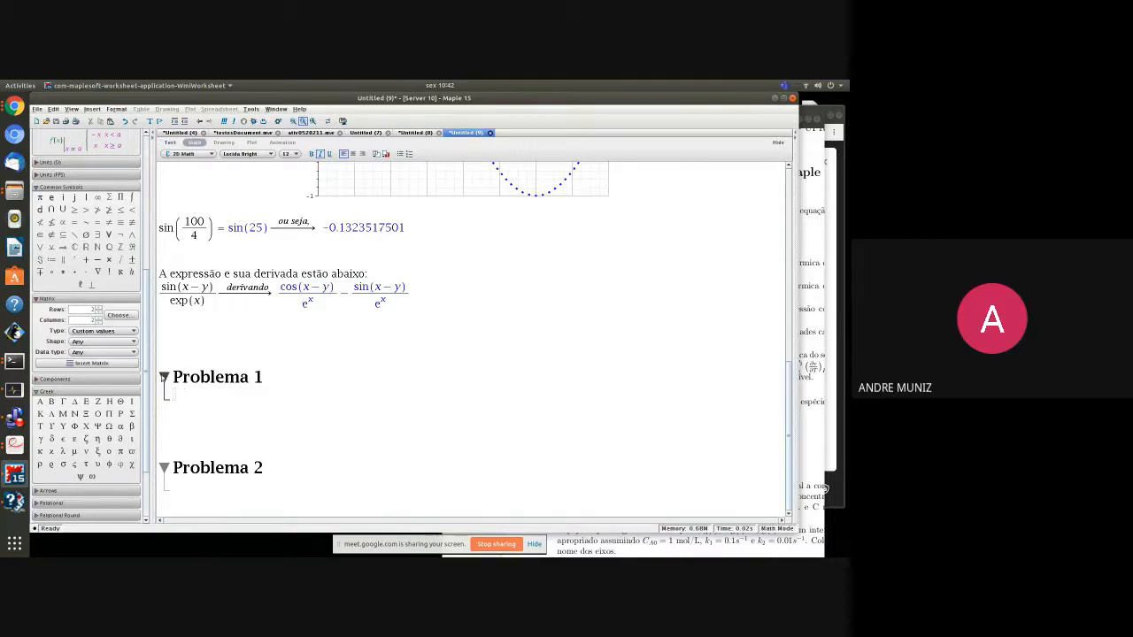
# - Collapse the Problema 1 section, expand it again and place the cursor in its body
pyautogui.click(164, 378)
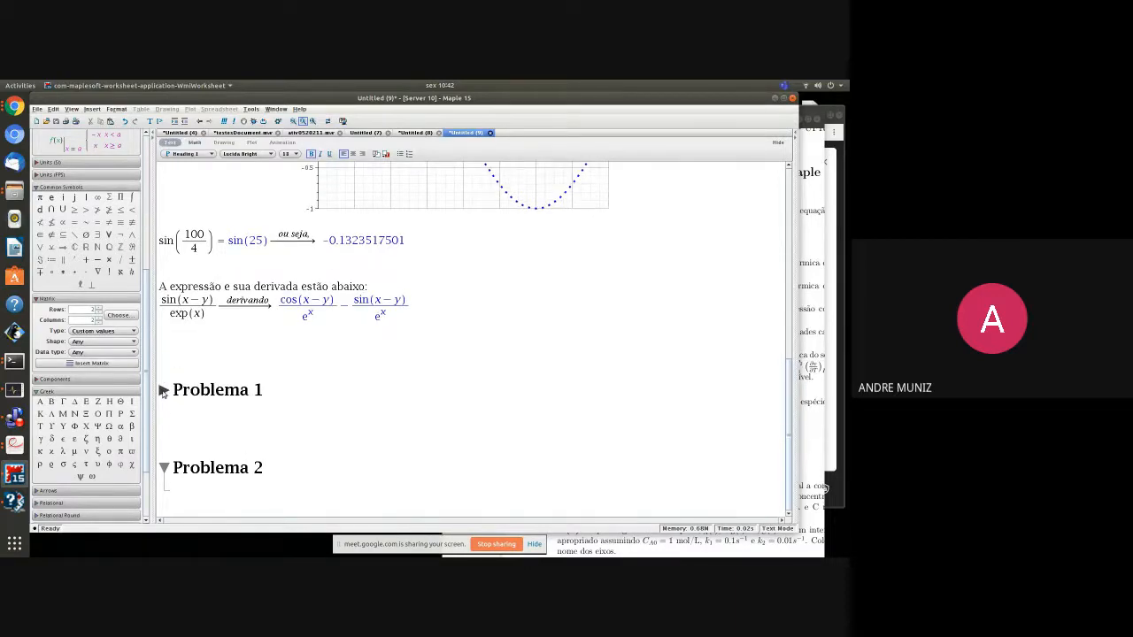
pyautogui.click(164, 390)
pyautogui.click(177, 404)
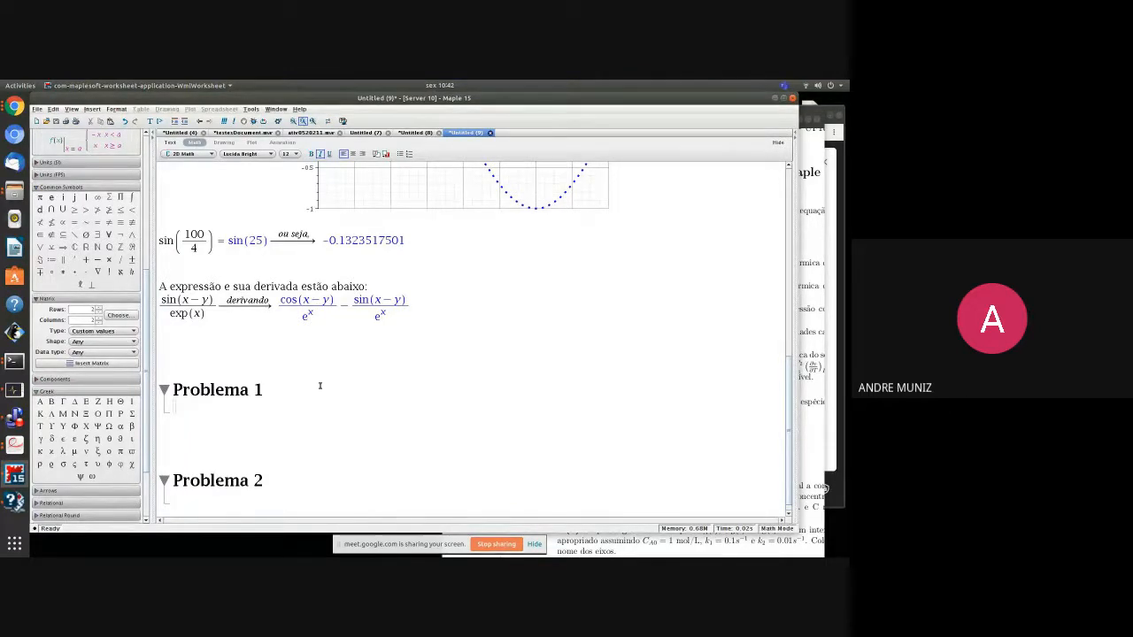
# - Copy the passage from the equation of state through the heat capacity difference into the body of the Problema 1 section
pyautogui.scroll(4, 320, 386)
pyautogui.moveTo(792, 347); pyautogui.dragTo(784, 217)
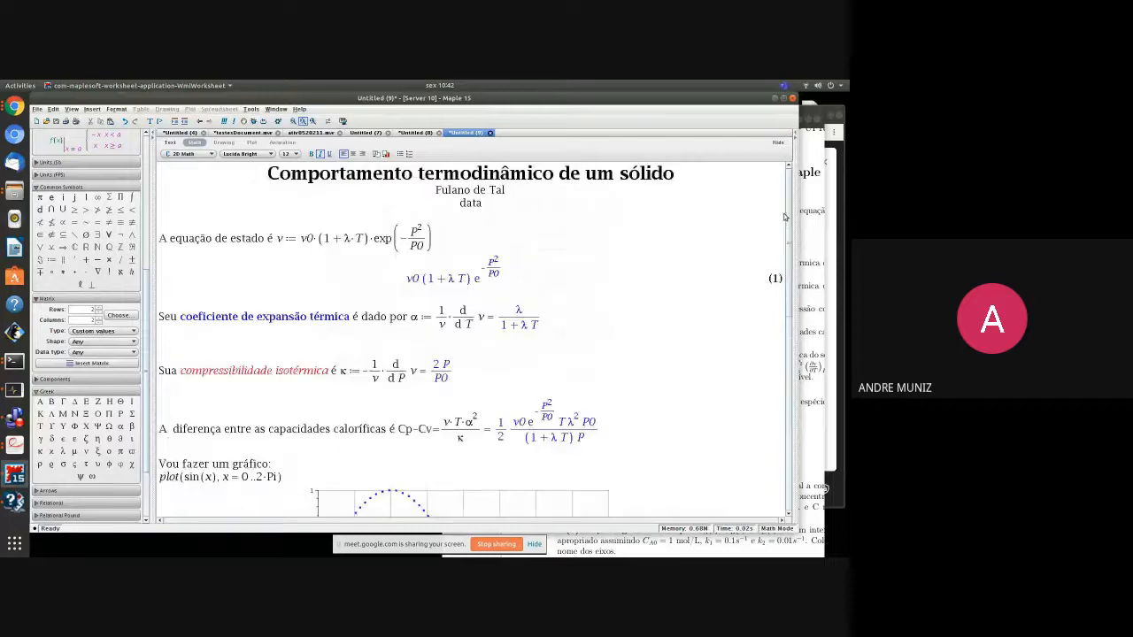
pyautogui.click(163, 238)
pyautogui.scroll(-4, 243, 293)
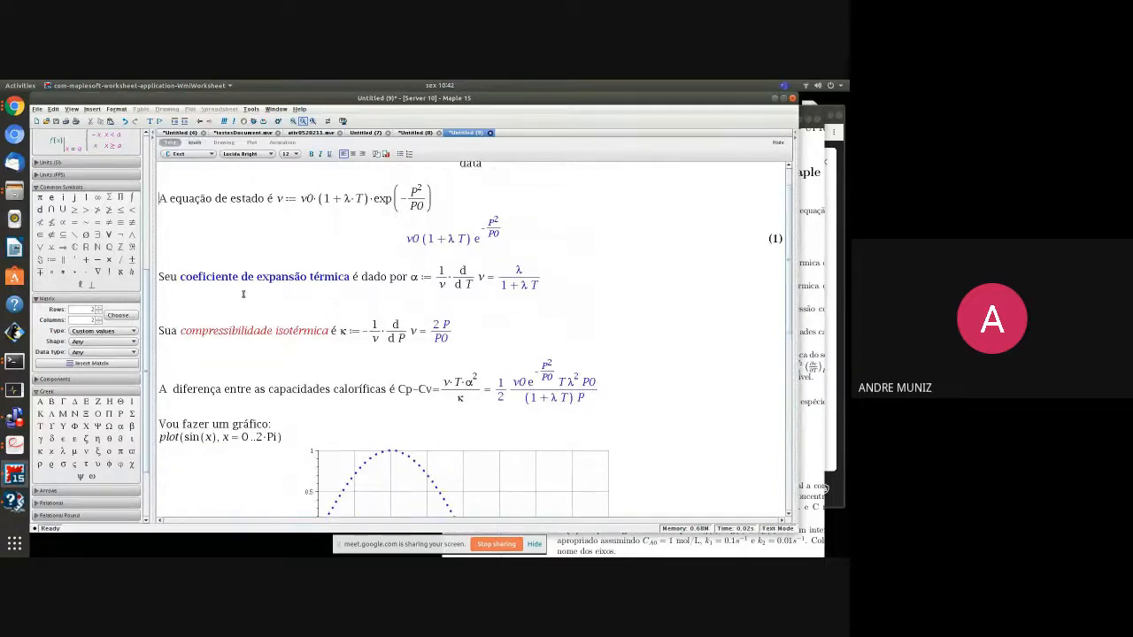
pyautogui.keyDown('shift'); pyautogui.click(650, 389); pyautogui.keyUp('shift')
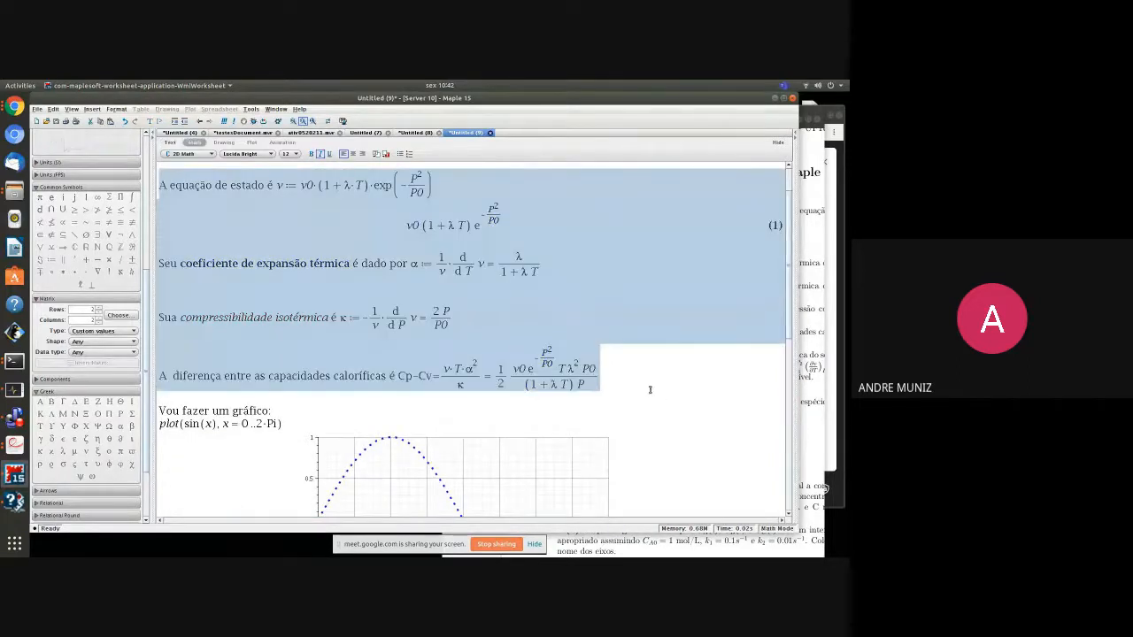
pyautogui.scroll(-10, 650, 390)
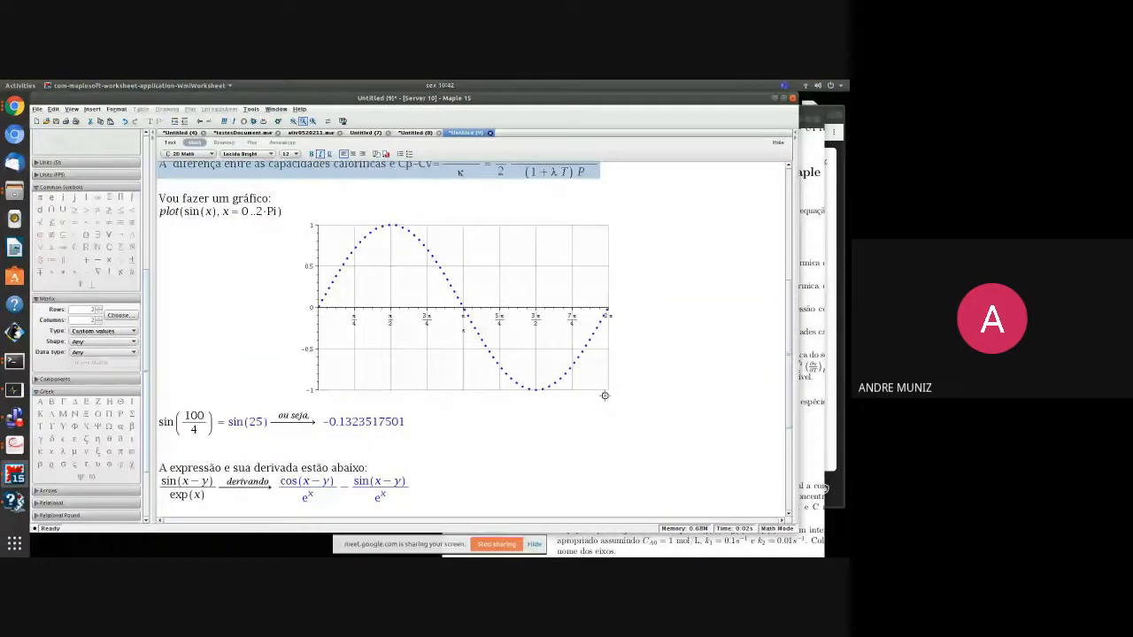
pyautogui.click(195, 395)
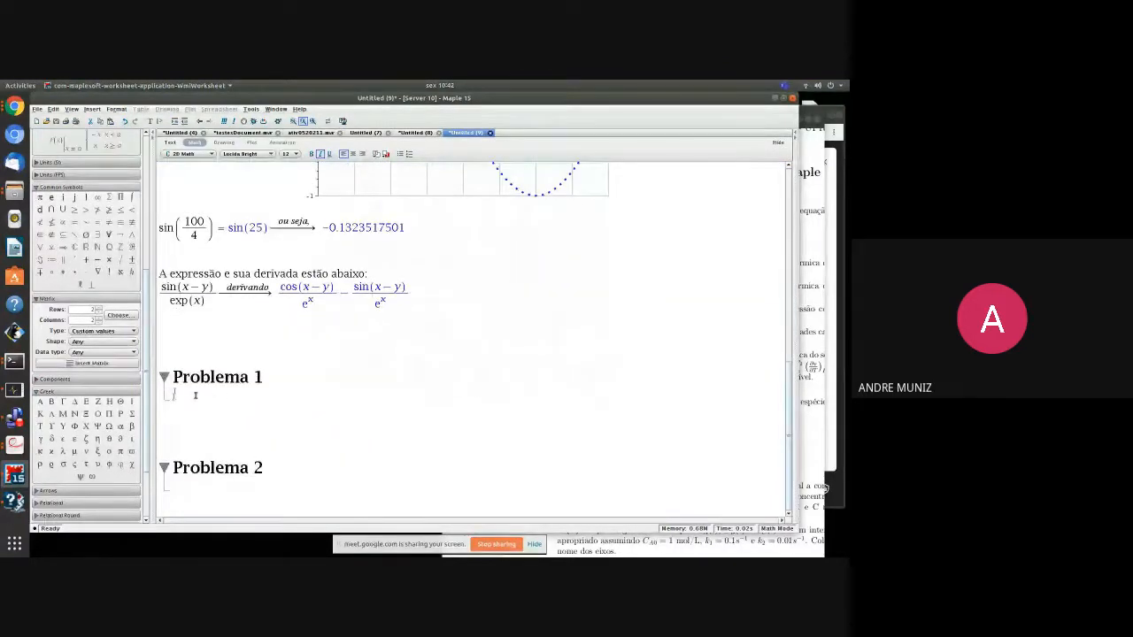
pyautogui.hotkey('ctrl', 'v')
pyautogui.scroll(-1, 481, 350)
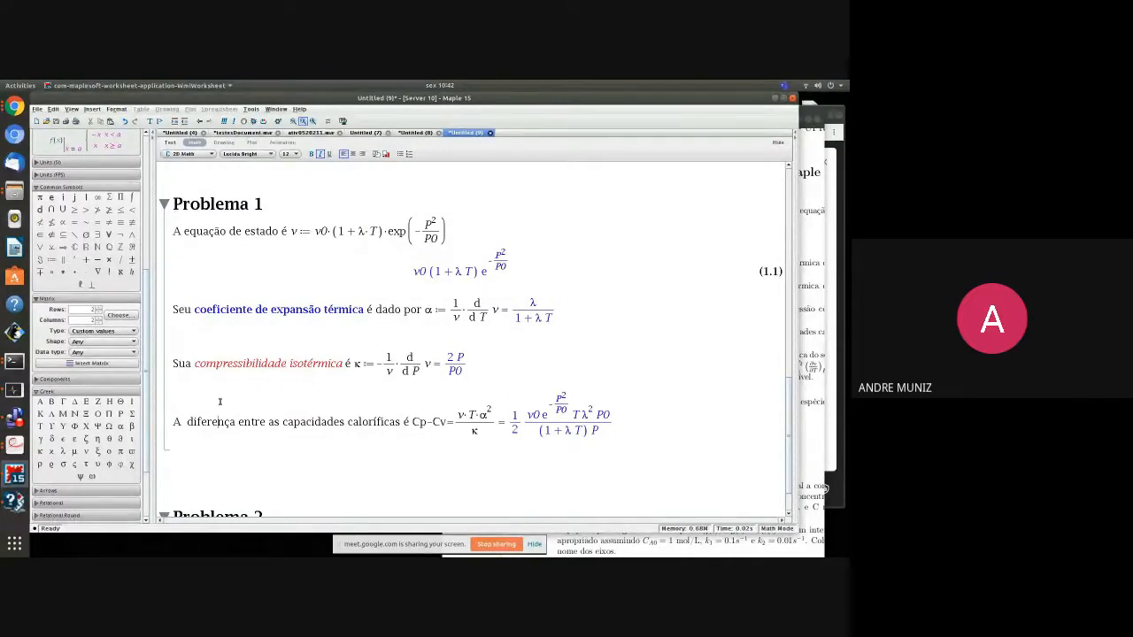
# - Add the text line "Isto conclui a análise" below the heat capacity difference in the Problema 1 section
pyautogui.click(255, 462)
pyautogui.click(674, 419)
pyautogui.press('Return')
pyautogui.press('F5')
pyautogui.write('Es')
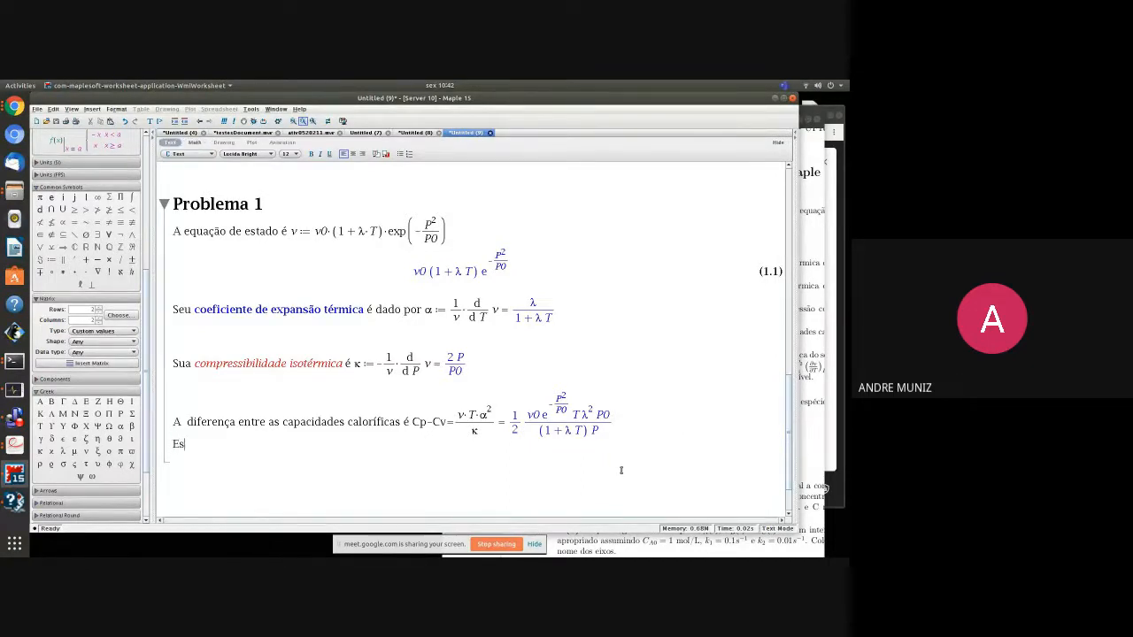
pyautogui.press('BackSpace')
pyautogui.press('BackSpace')
pyautogui.write('isto conclui a análiseI')
pyautogui.press('Delete')
pyautogui.scroll(-1, 443, 310)
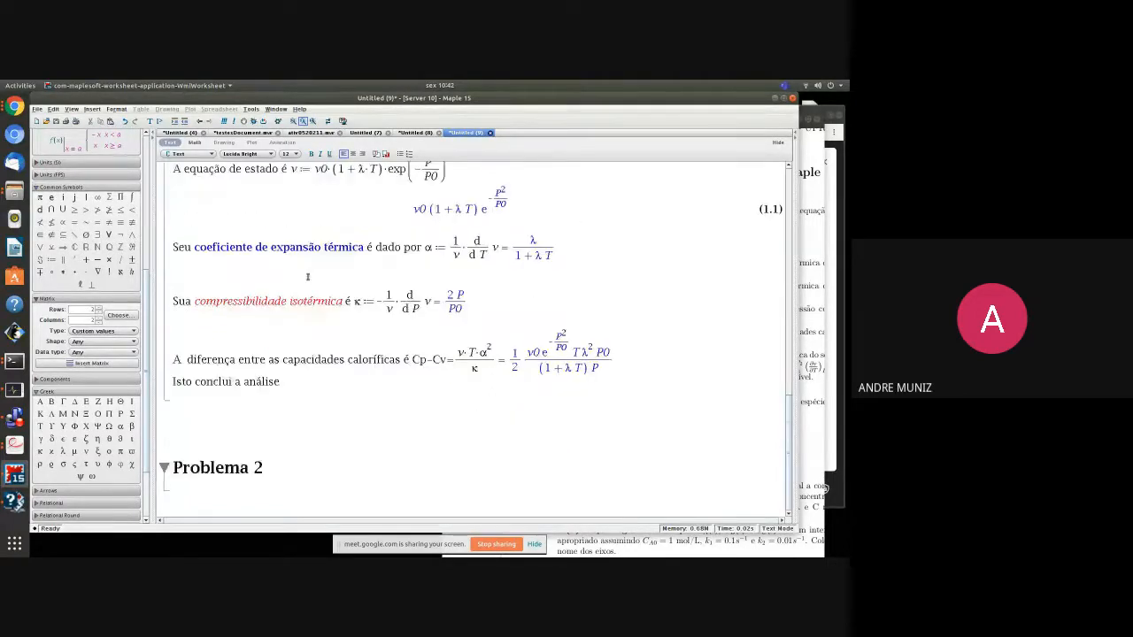
# - Copy the "Vou fazer um gráfico:" text with its sin(x) plot command and graph into the Problema 2 section
pyautogui.scroll(5, 287, 381)
pyautogui.scroll(5, 287, 380)
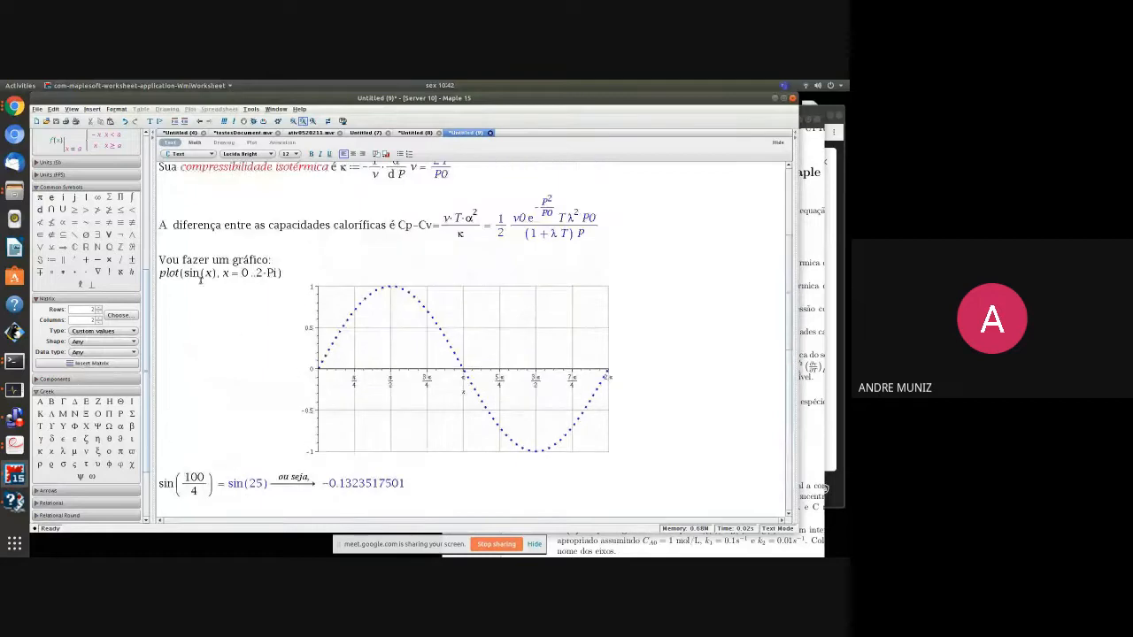
pyautogui.scroll(-4, 237, 383)
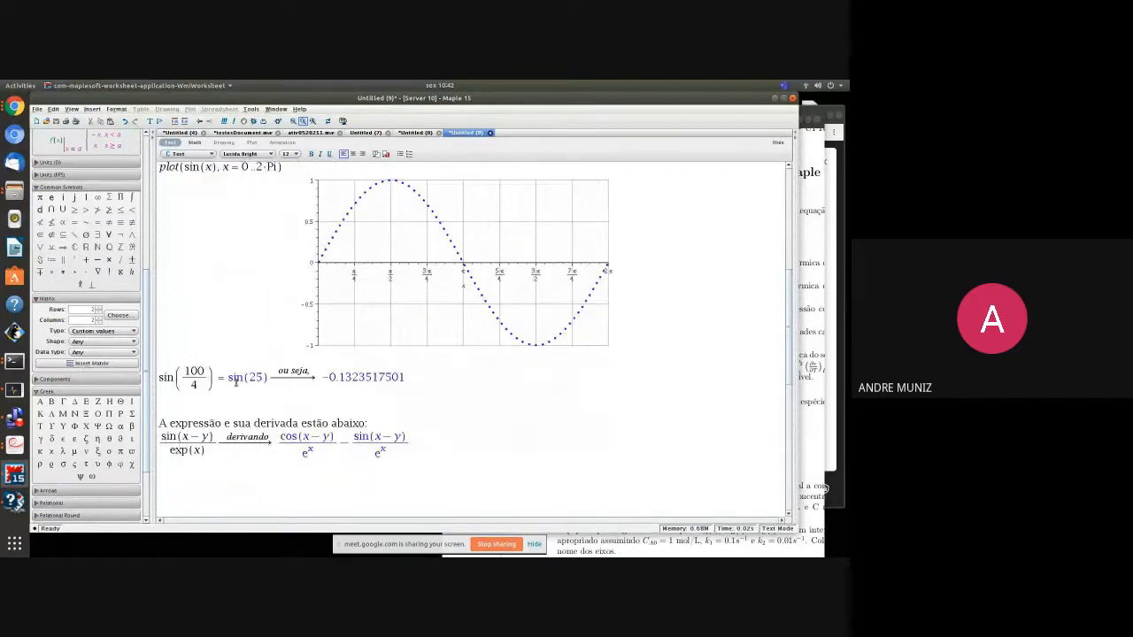
pyautogui.keyDown('shift'); pyautogui.click(204, 412); pyautogui.keyUp('shift')
pyautogui.scroll(-7, 204, 411)
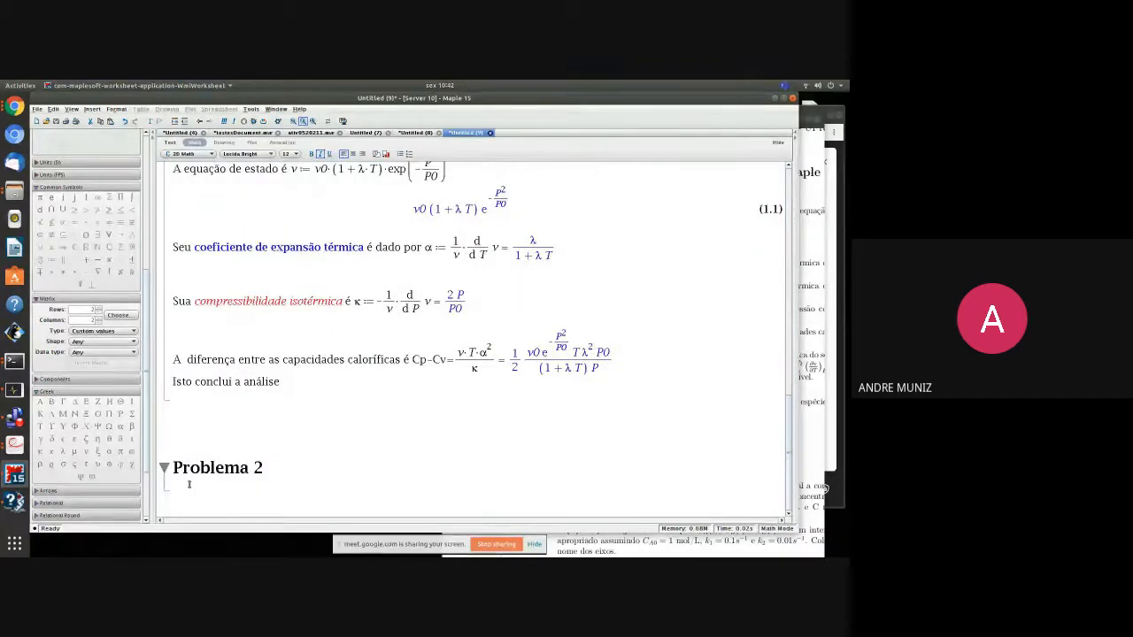
pyautogui.hotkey('ctrl', 'v')
pyautogui.scroll(3, 299, 454)
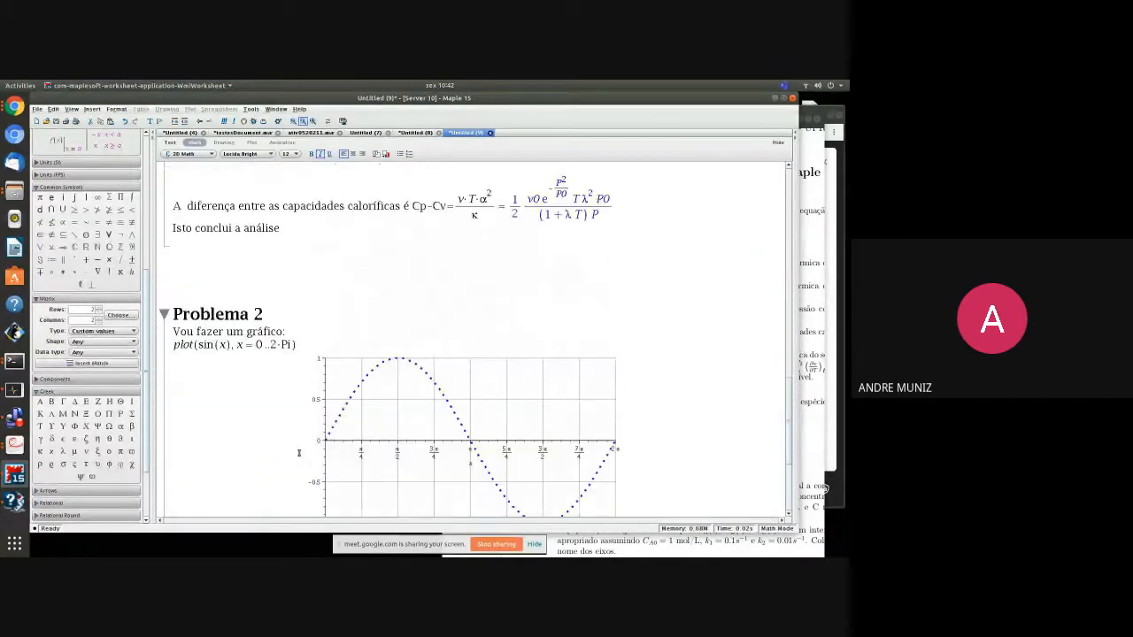
# - Collapse the Problema 2 and Problema 1 sections, and expand Problema 1 again
pyautogui.click(163, 311)
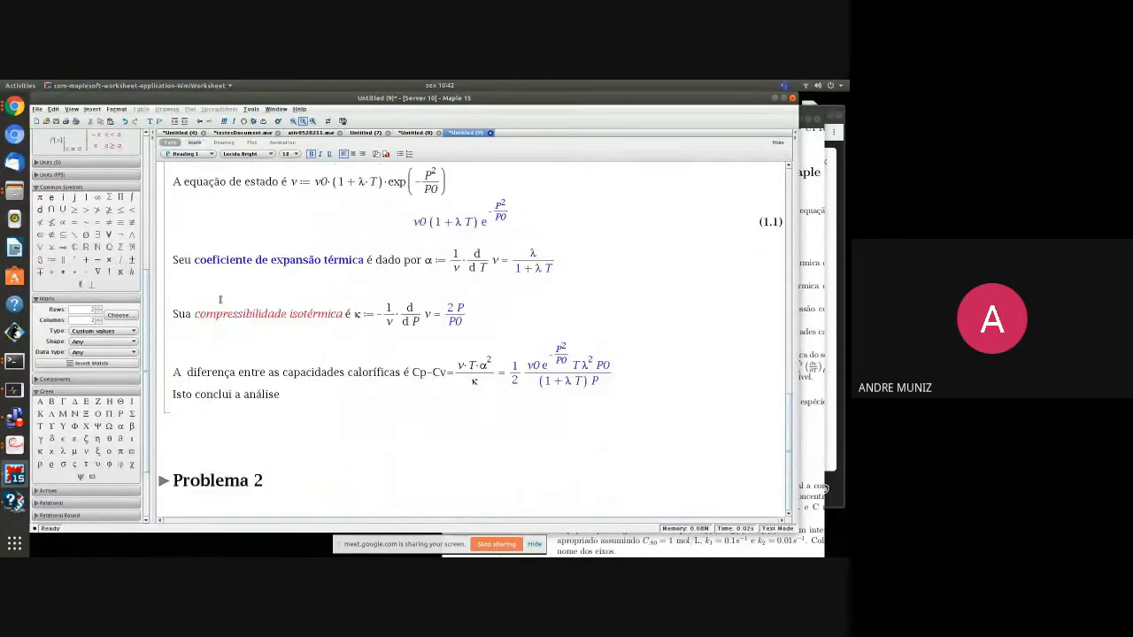
pyautogui.scroll(1, 221, 301)
pyautogui.click(164, 262)
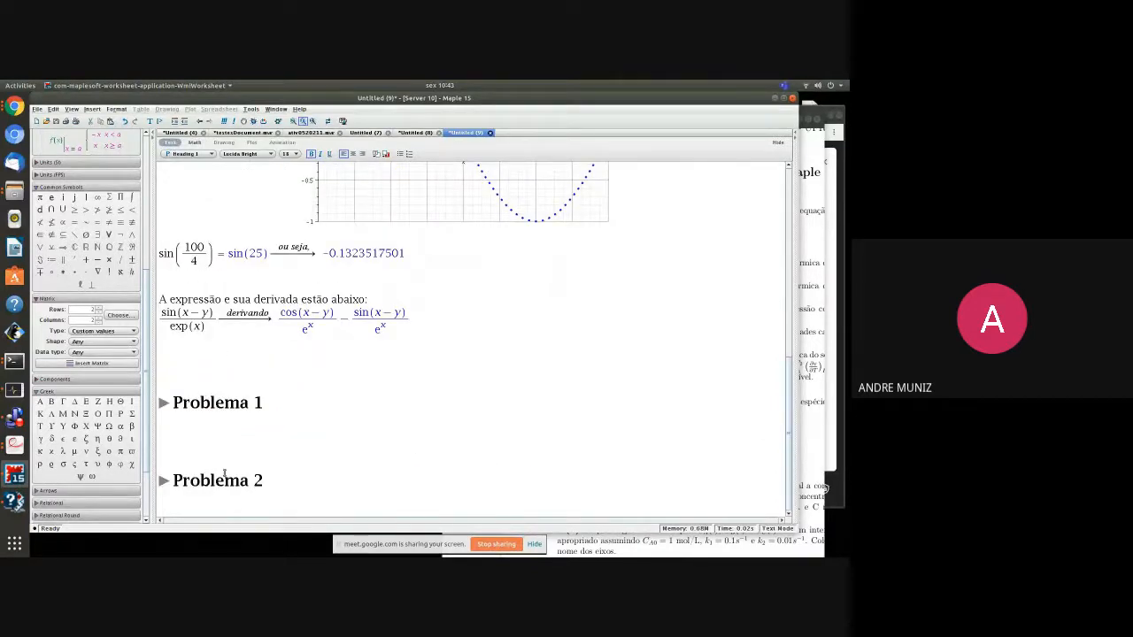
pyautogui.click(163, 403)
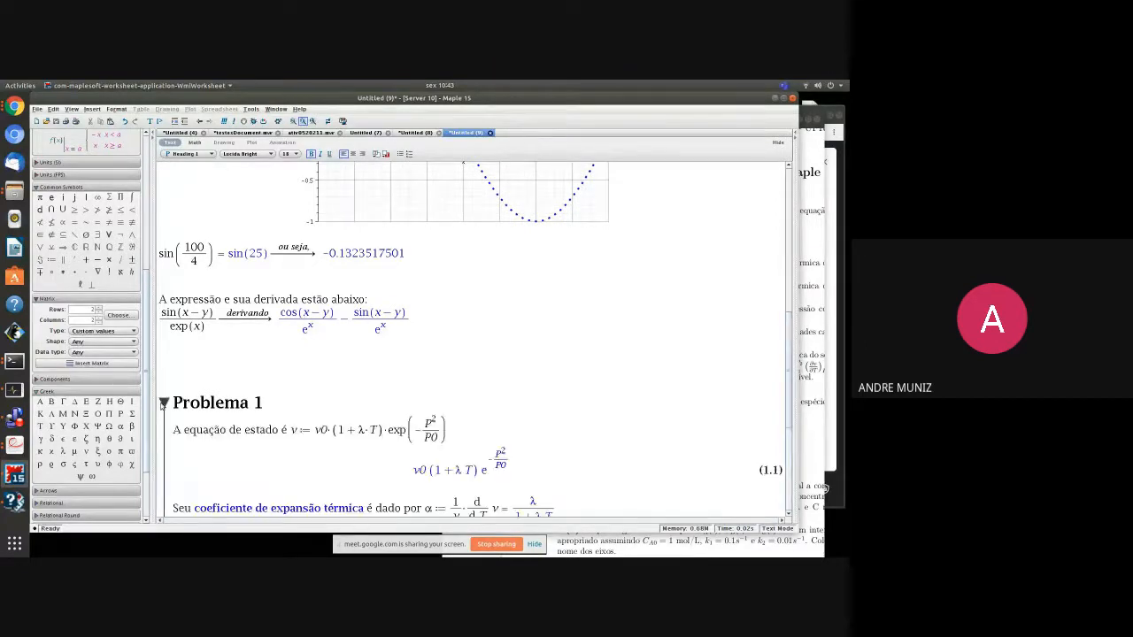
pyautogui.scroll(-5, 251, 408)
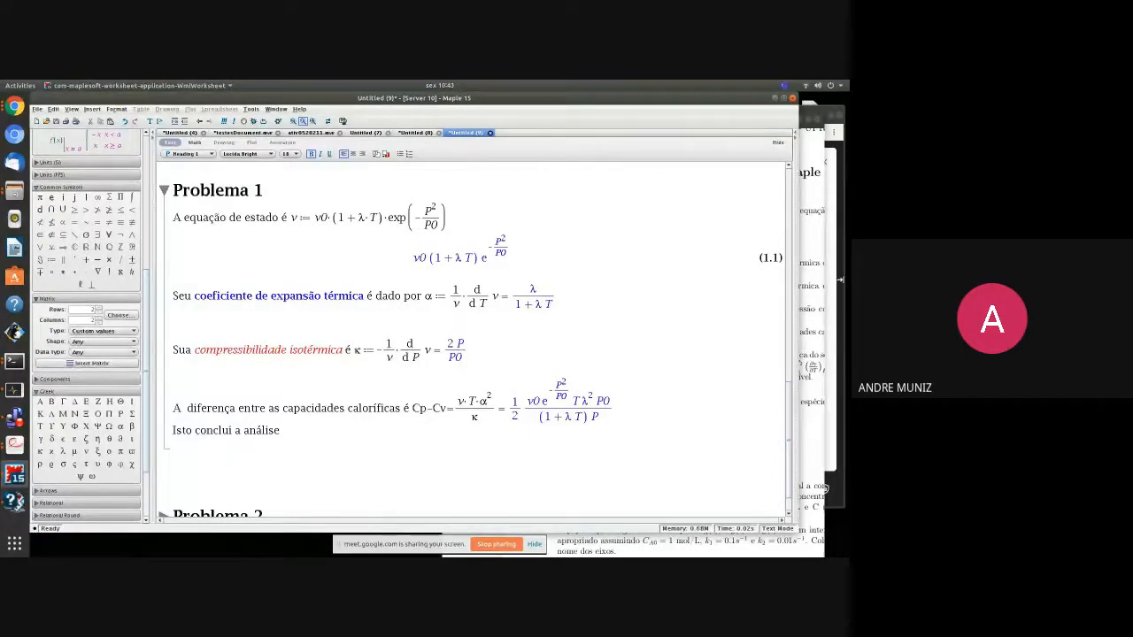
# - Switch to the Ativ07 assignment PDF in Document Viewer to review its problem statements, and return to the Maple document
pyautogui.click(824, 488)
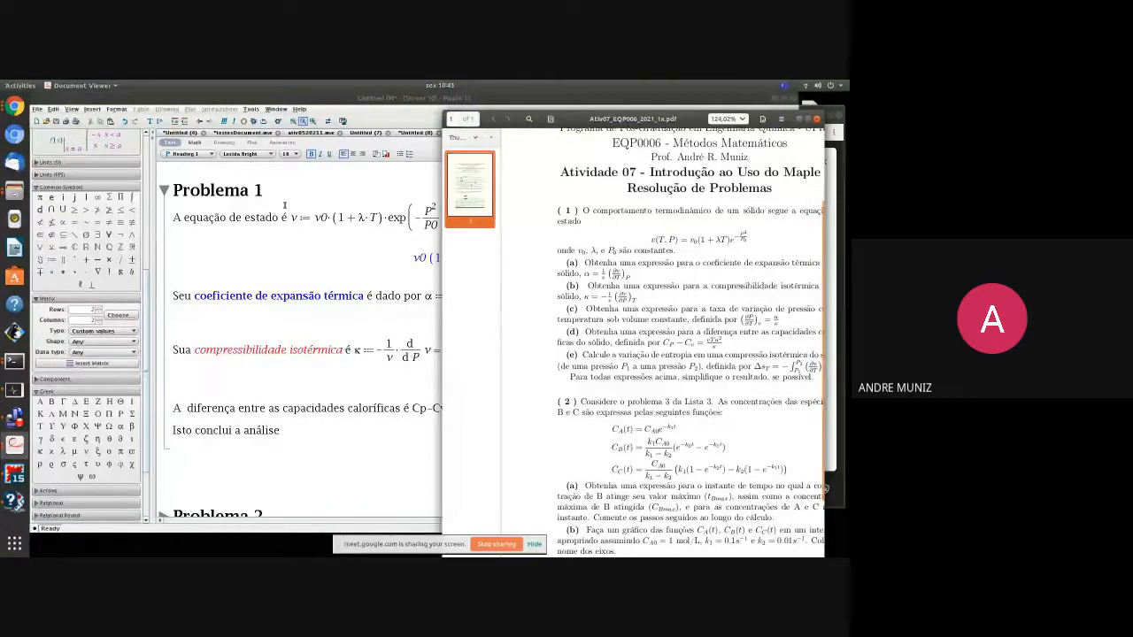
pyautogui.scroll(-2, 673, 427)
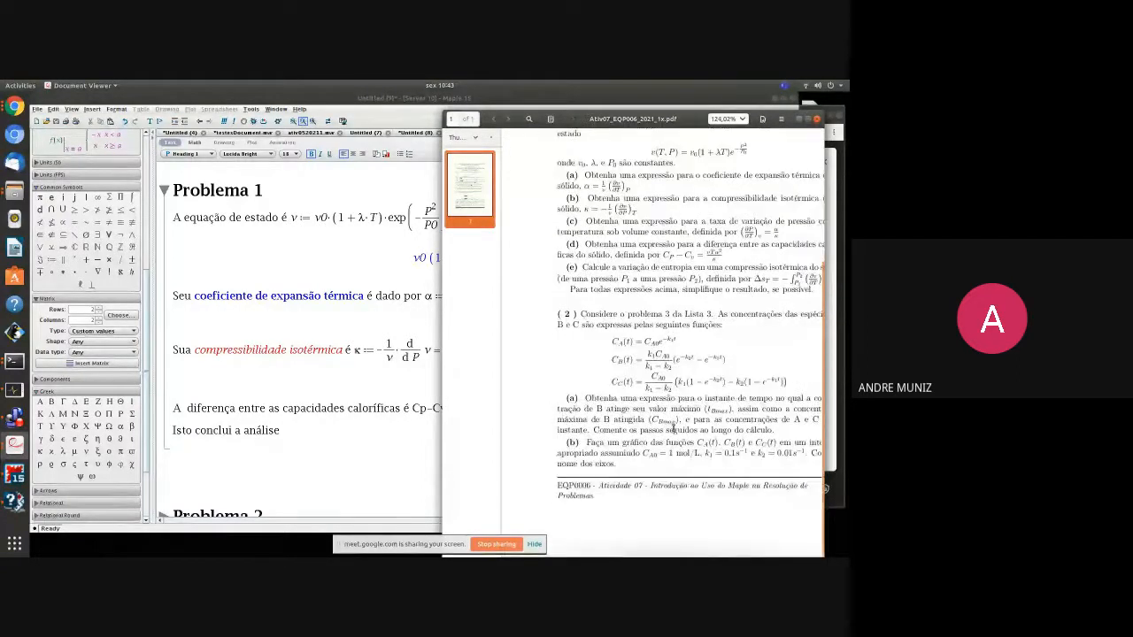
pyautogui.click(266, 278)
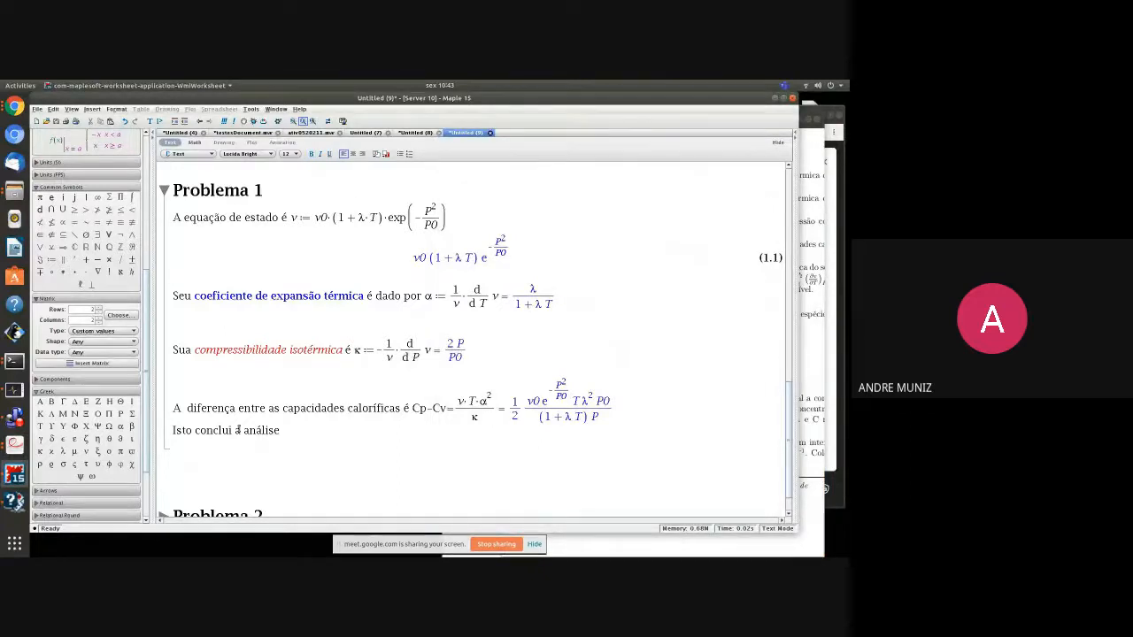
# - Delete the extra blank line between the Problema 1 and Problema 2 sections
pyautogui.click(227, 466)
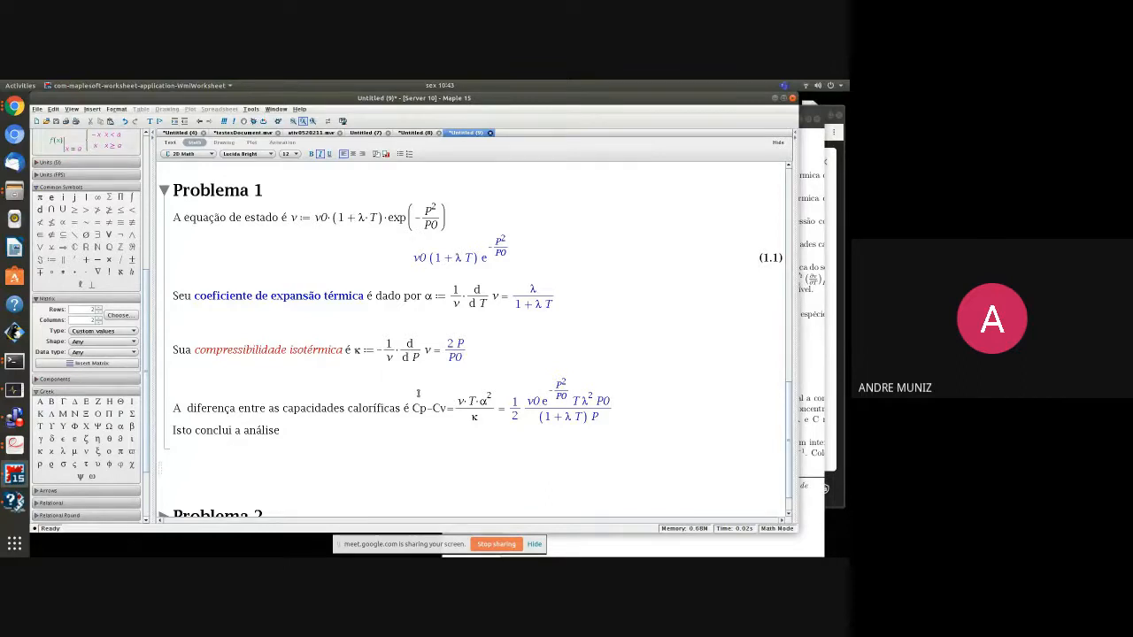
pyautogui.scroll(-1, 418, 393)
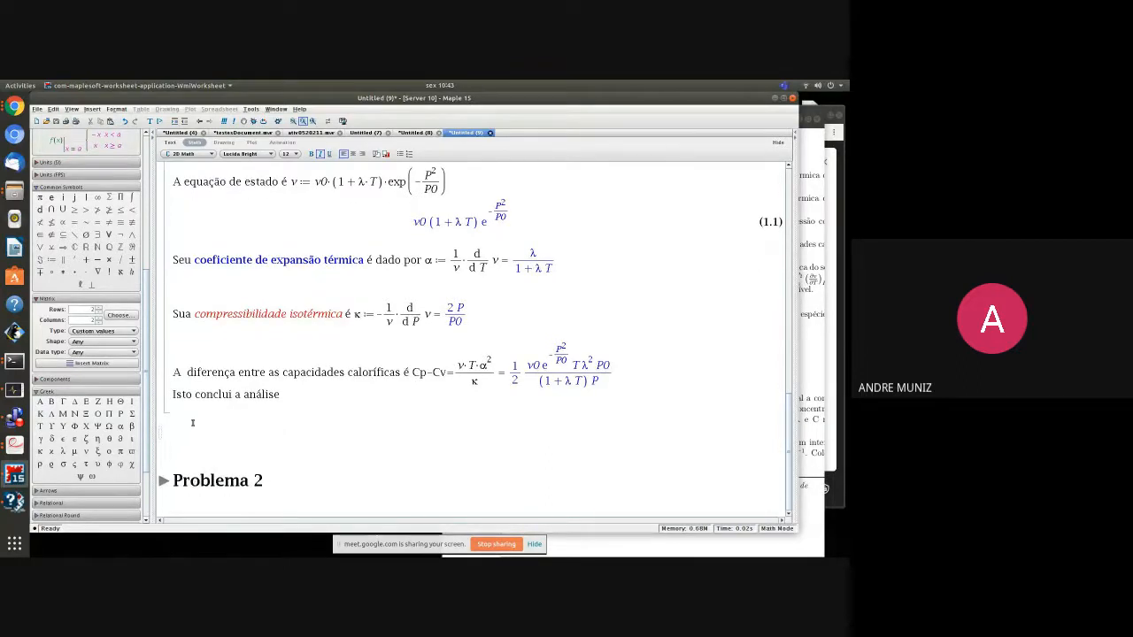
pyautogui.moveTo(193, 423); pyautogui.dragTo(188, 449)
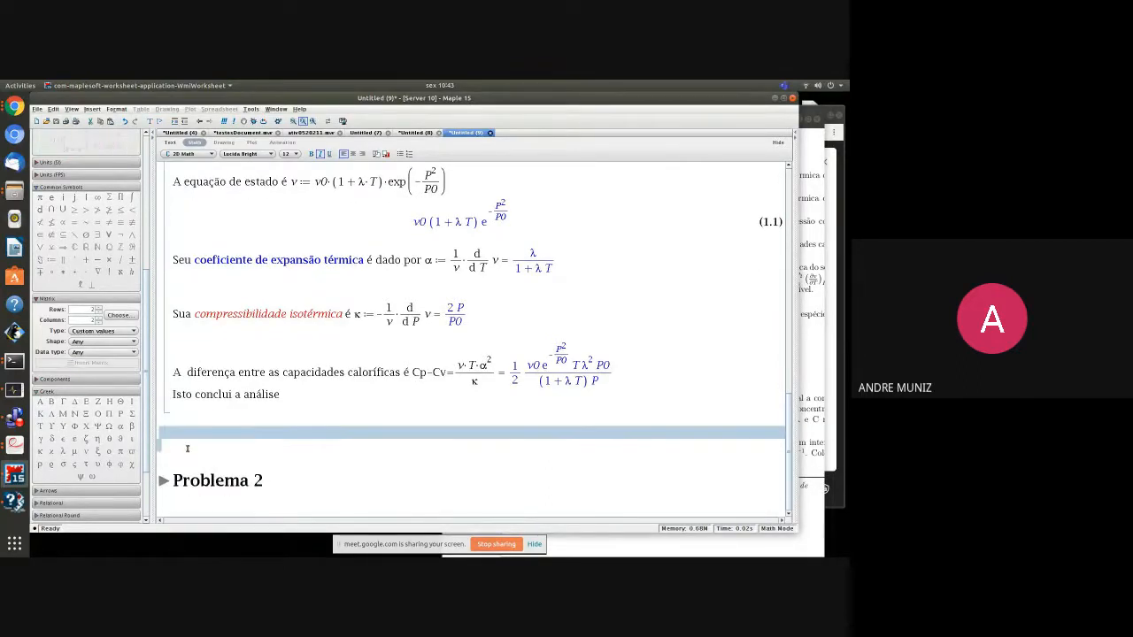
pyautogui.scroll(1, 204, 438)
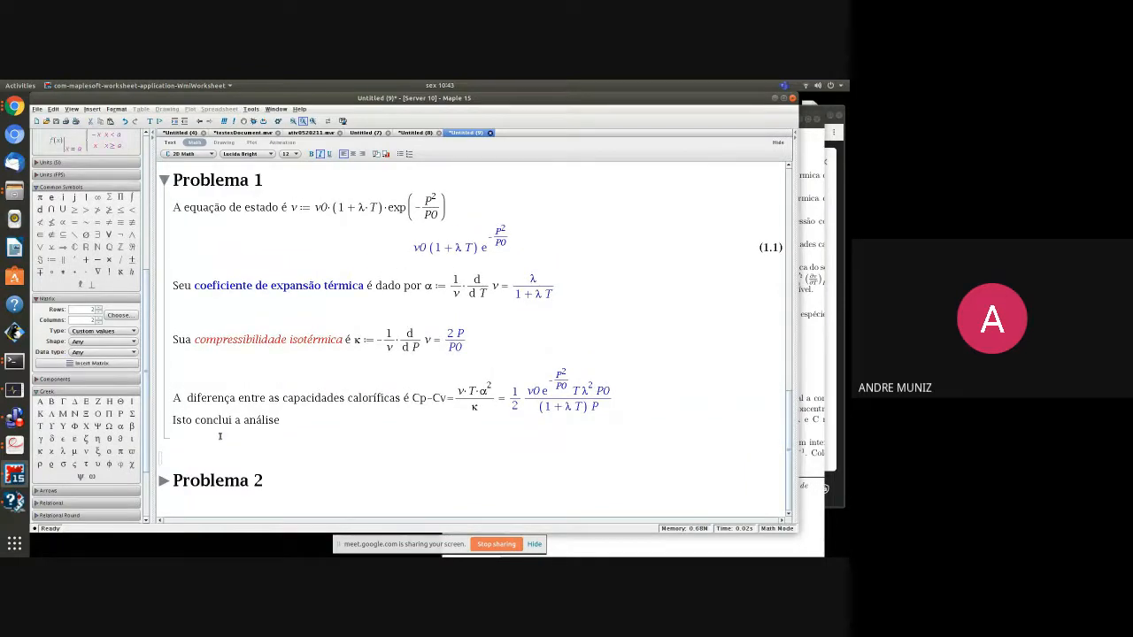